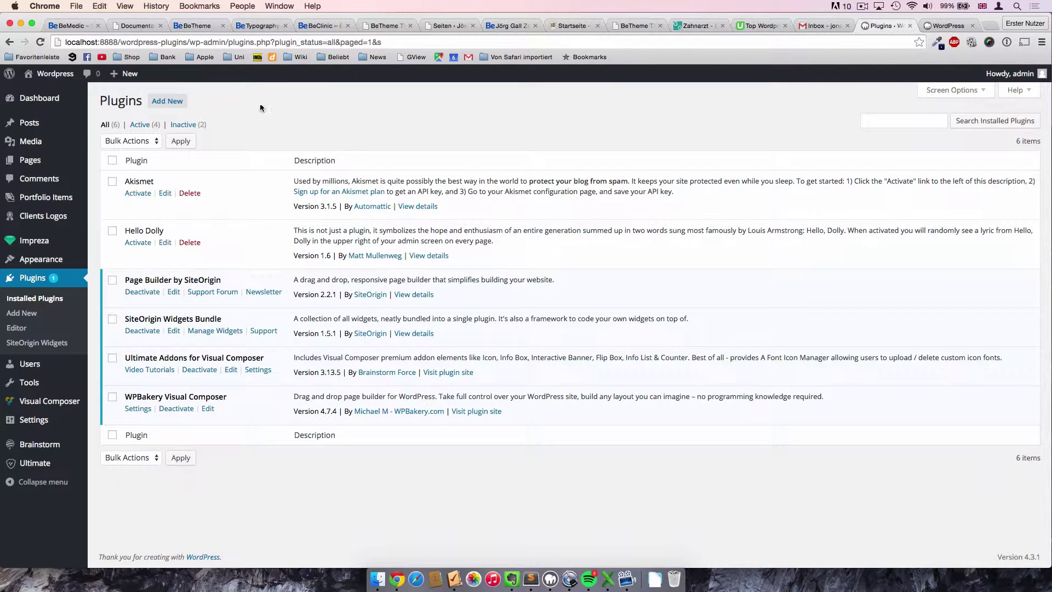
- Go from the Plugins list to the Add Plugins page listing featured plugins
click(180, 104)
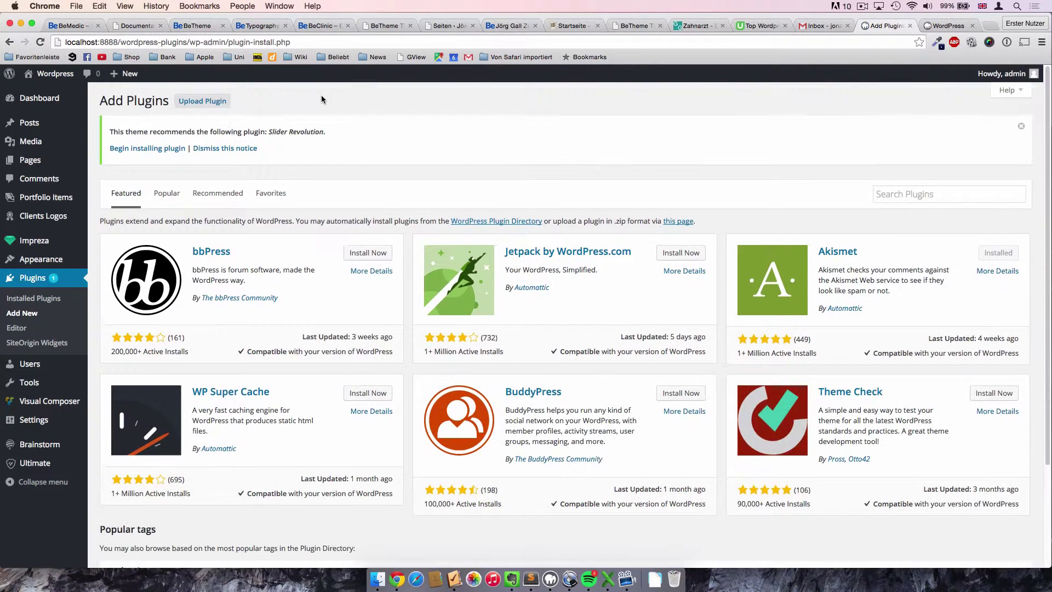
- Search the plugin directory for 'contact form 7' and install the Contact Form 7 plugin
click(877, 195)
text(contact)
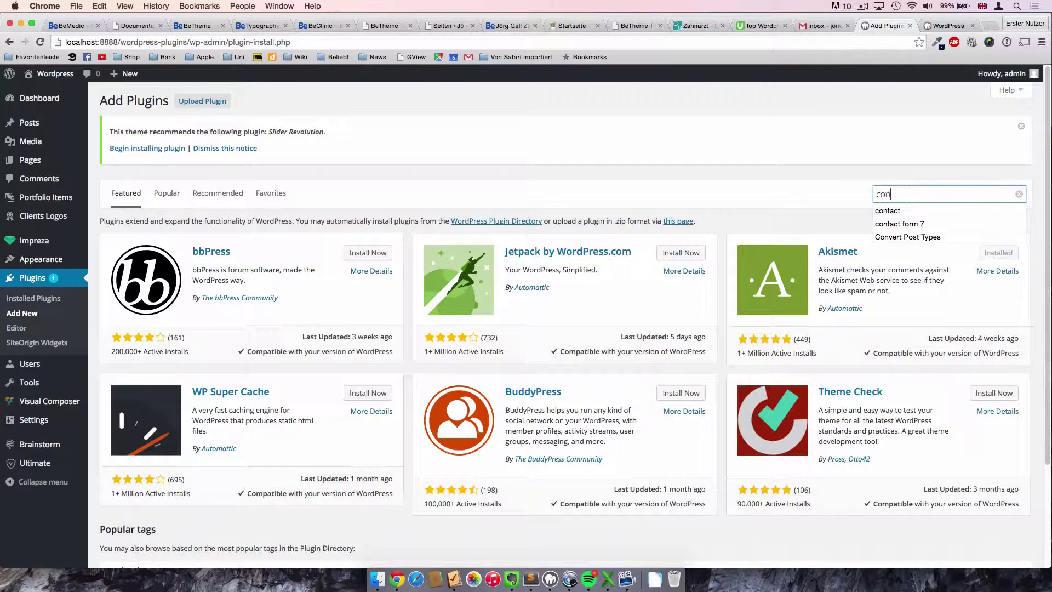
key(Down)
key(Down)
key(Return)
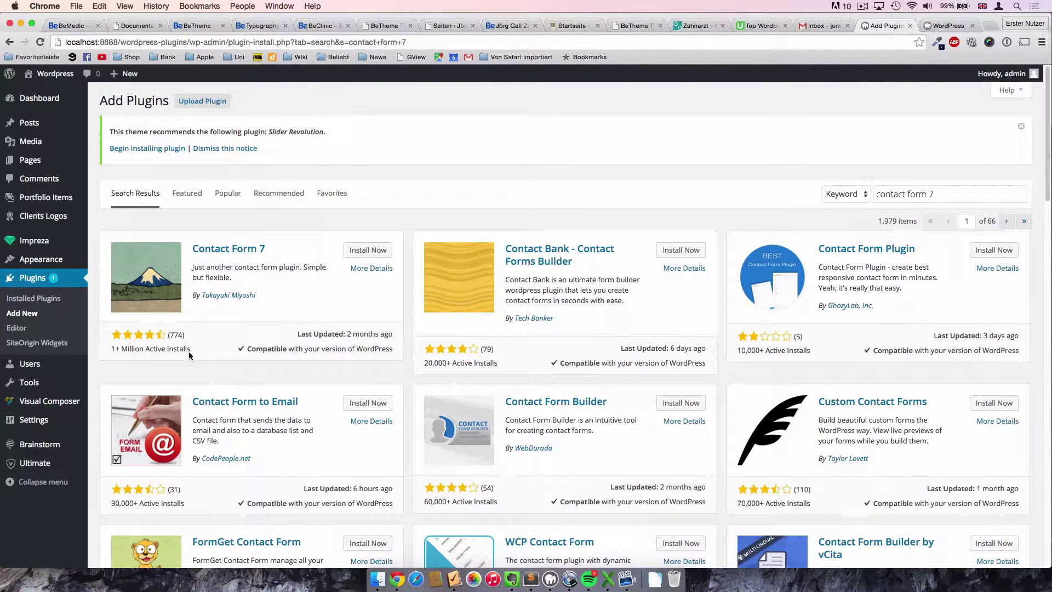
drag(109, 353, 192, 354)
click(366, 251)
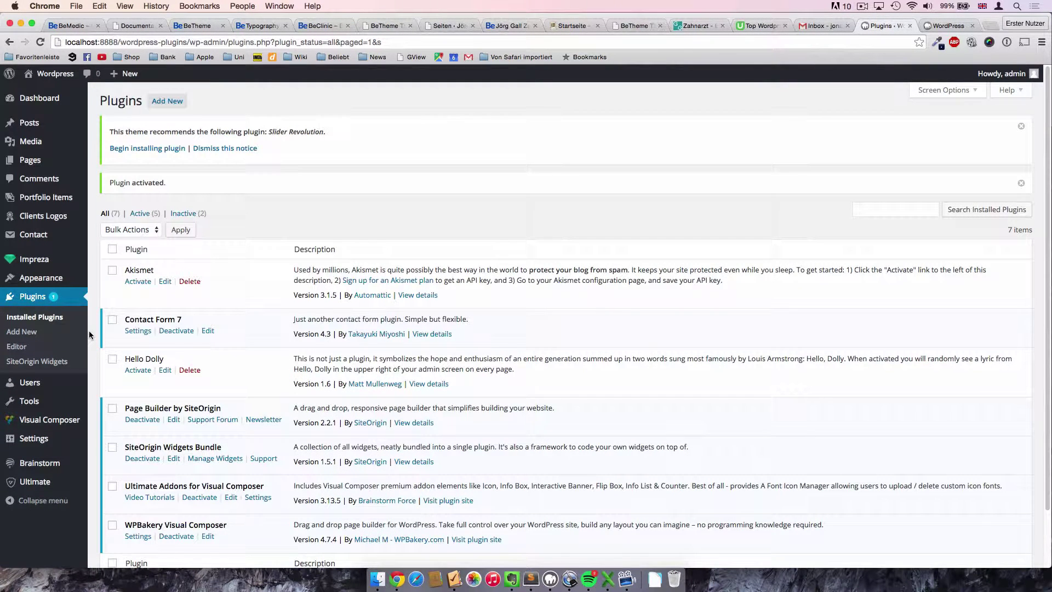
- Open Contact > Contact Forms and dismiss the theme recommendation and support notices
click(33, 241)
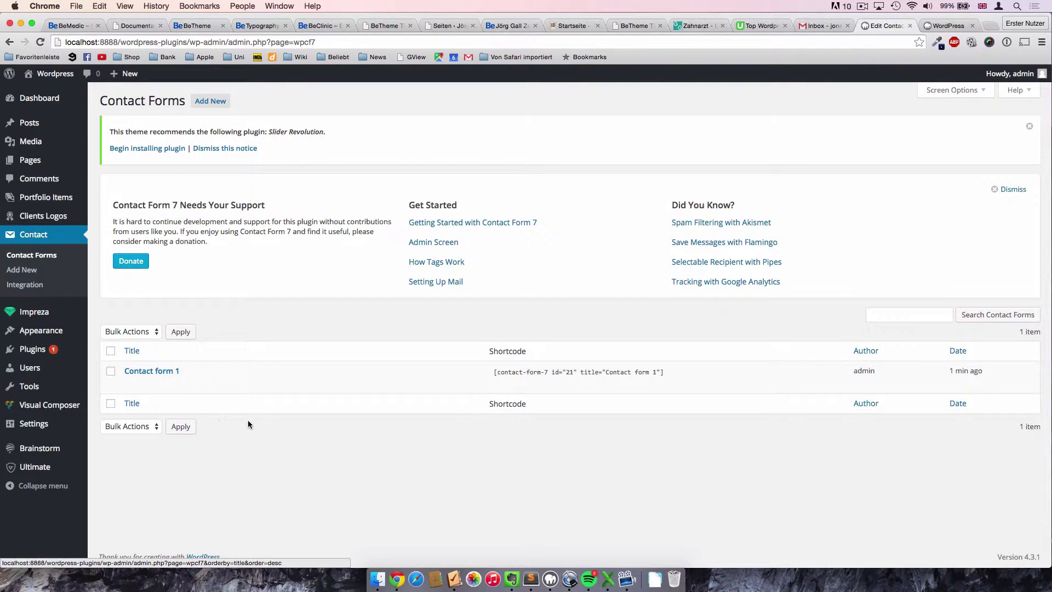
mouse_move(222, 375)
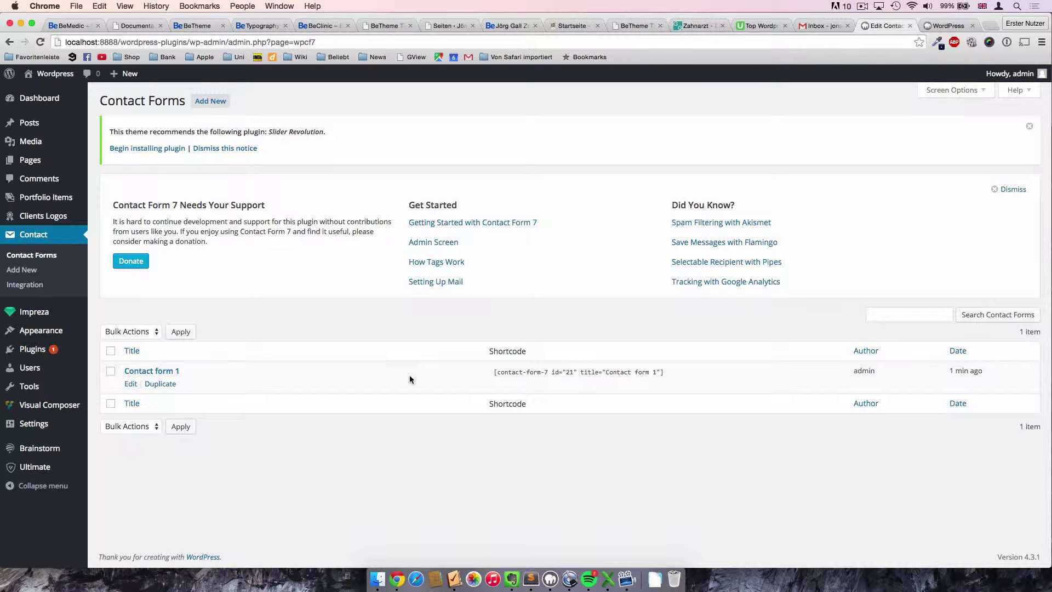
click(1030, 127)
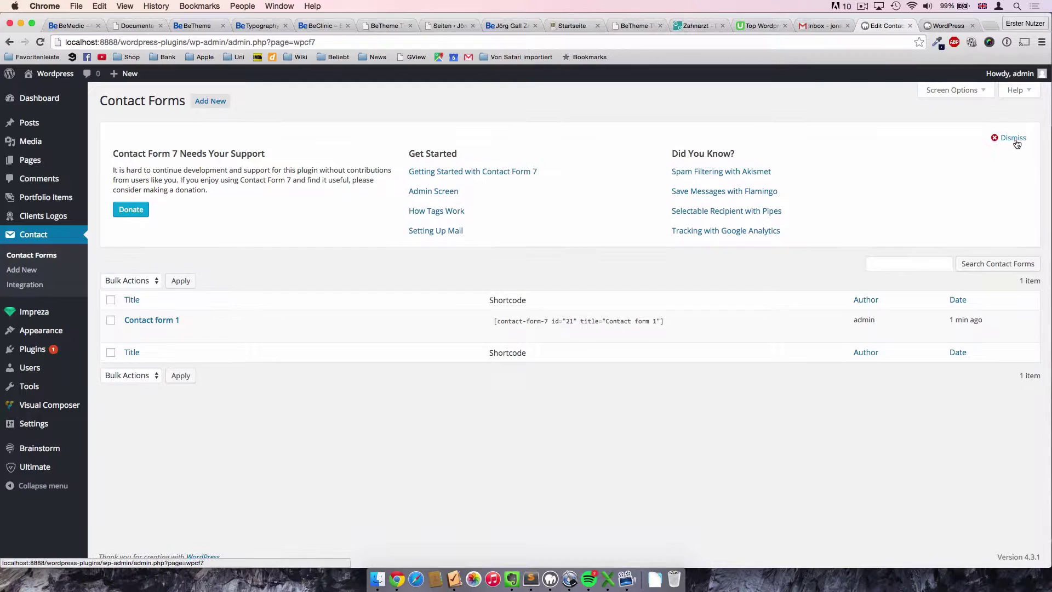
click(1014, 139)
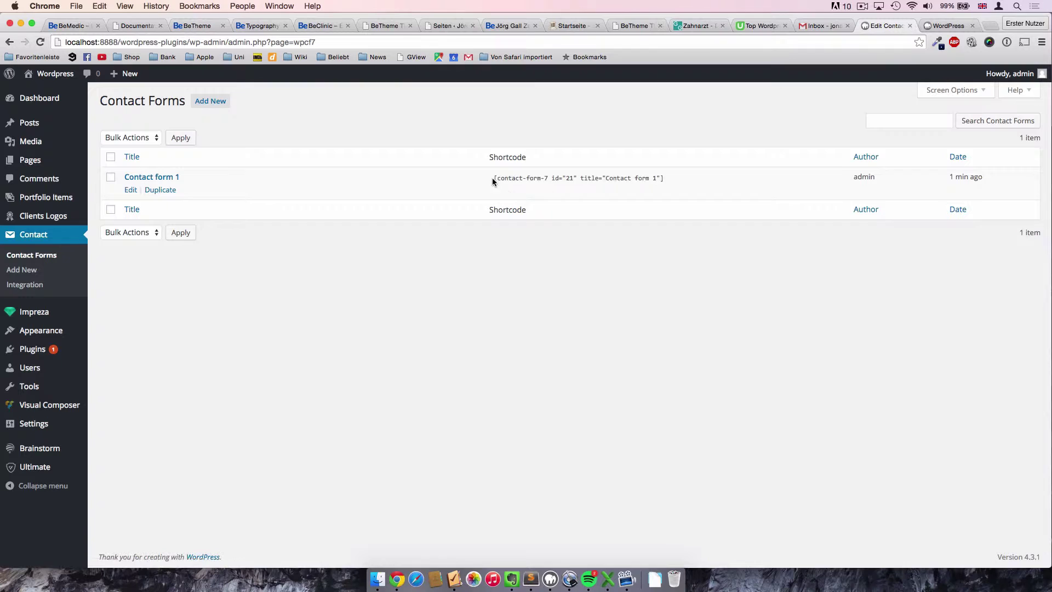
drag(493, 178, 661, 176)
click(632, 232)
- Open Contact form 1 for editing and inspect its name and email field tags
click(131, 190)
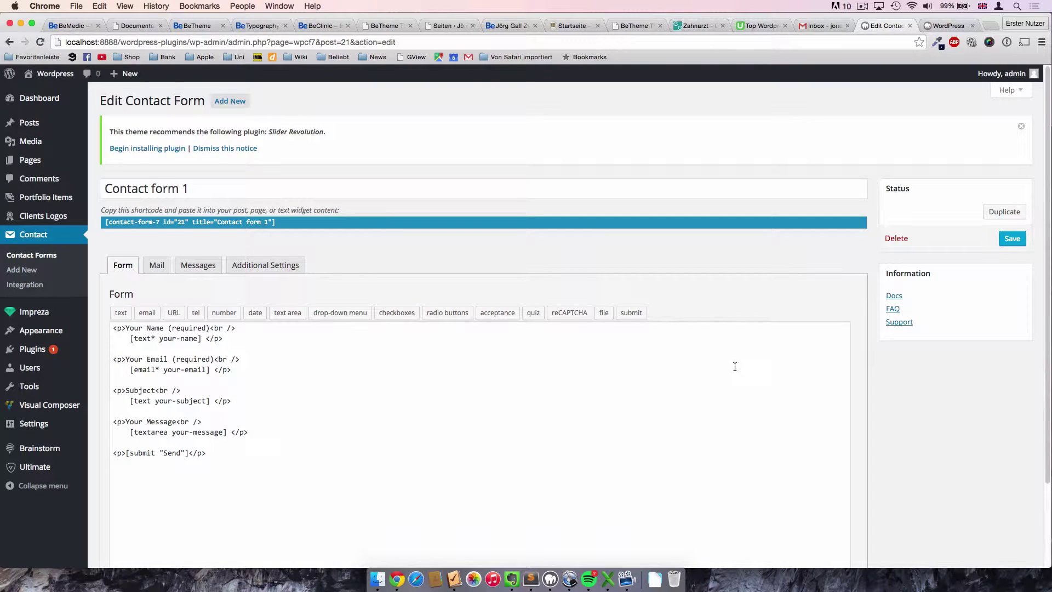
scroll(557, 360, down, 1)
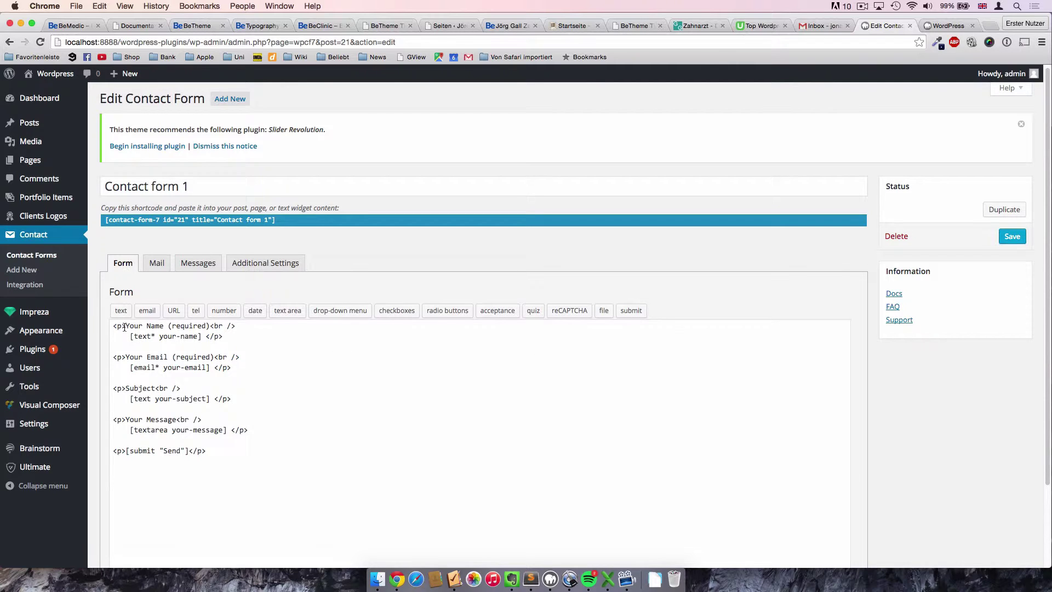
mouse_move(125, 327)
mouse_down()
mouse_move(208, 327)
mouse_move(113, 326)
mouse_up()
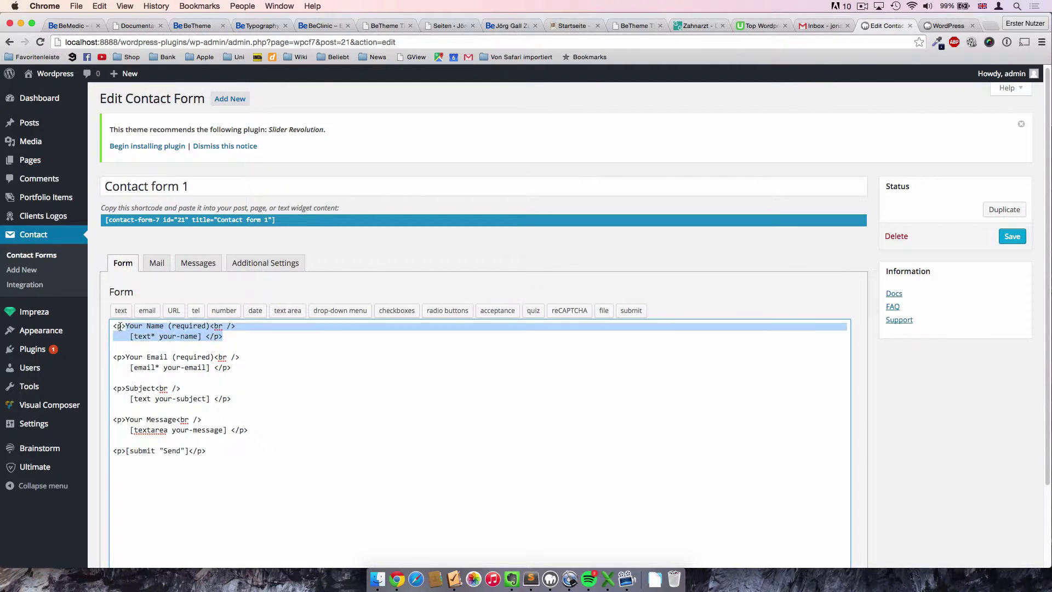
click(145, 335)
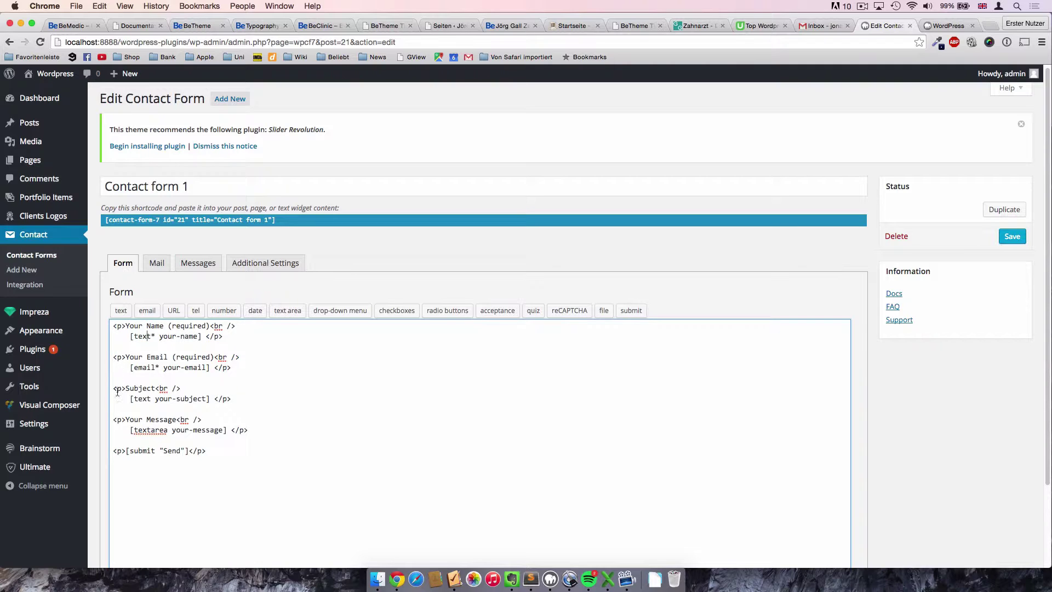
drag(131, 336, 198, 338)
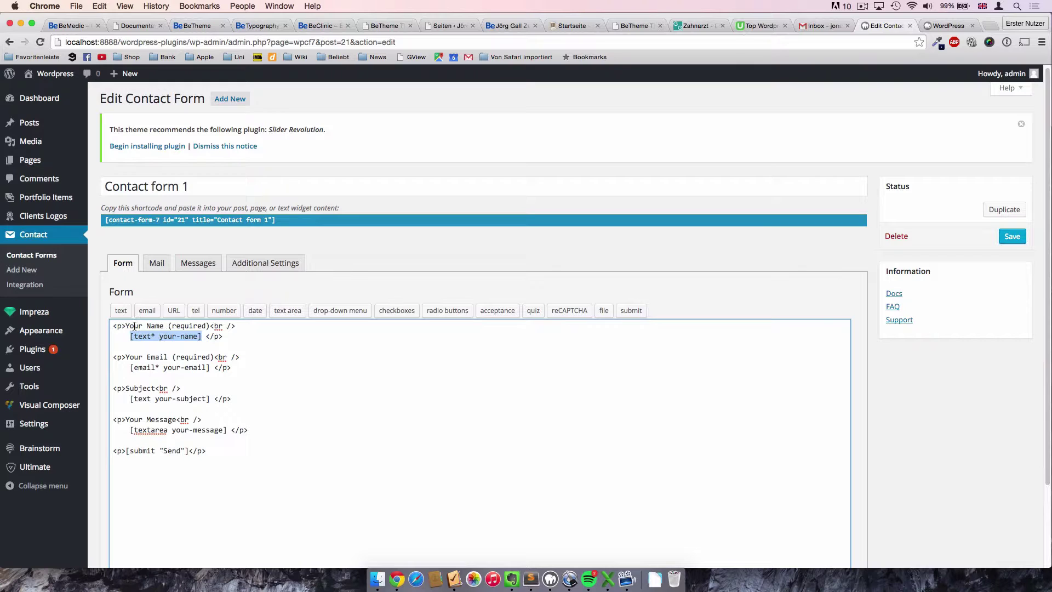
click(140, 353)
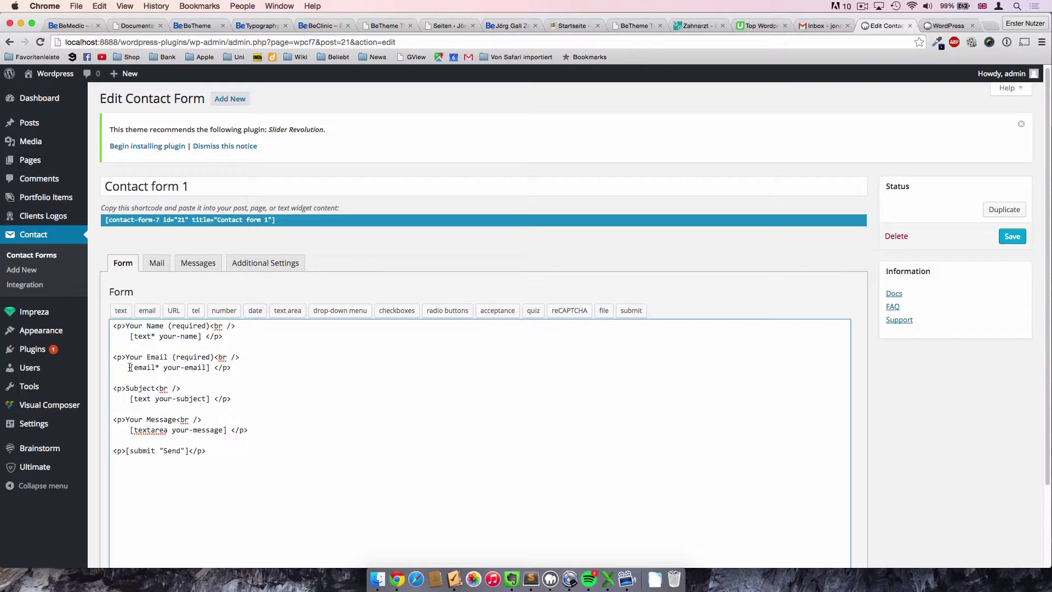
drag(131, 368, 209, 363)
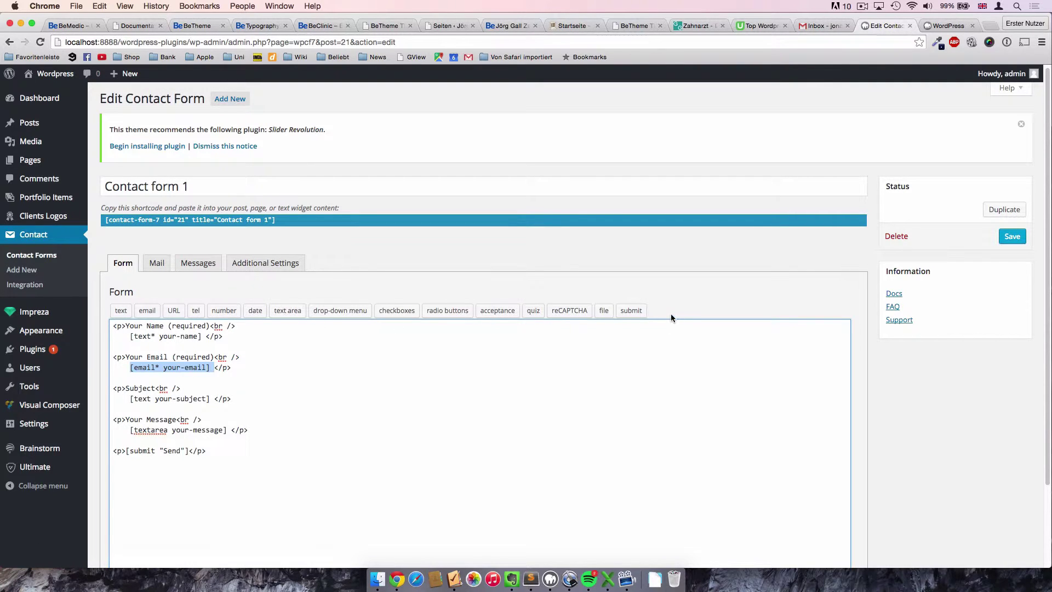
drag(206, 452, 104, 329)
click(263, 382)
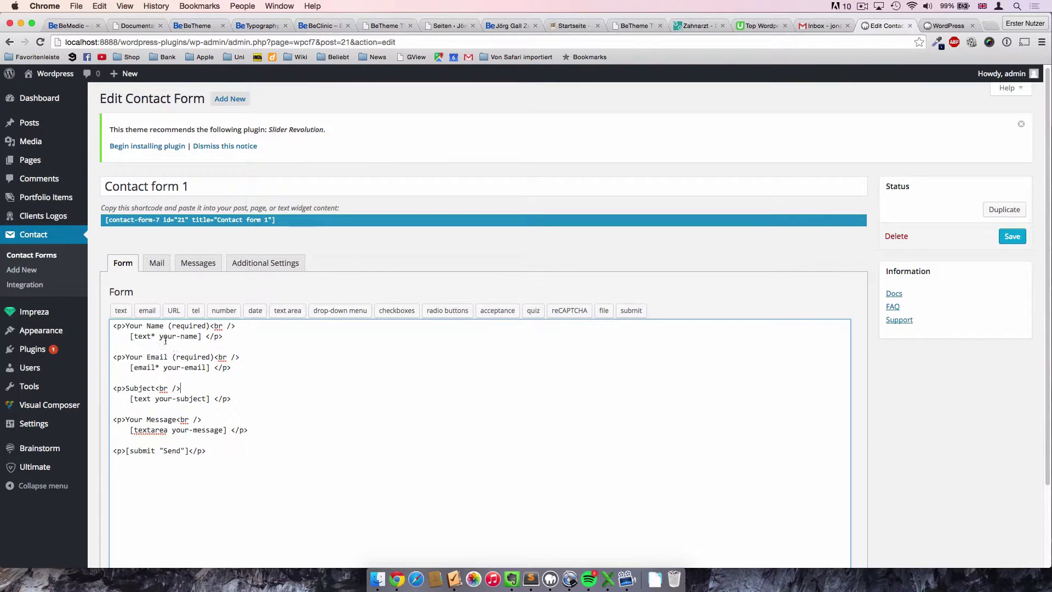
- Delete the whole Your Email block from the form code, leaving blank lines
drag(127, 327, 163, 326)
drag(128, 357, 164, 359)
drag(125, 388, 170, 421)
drag(126, 450, 187, 451)
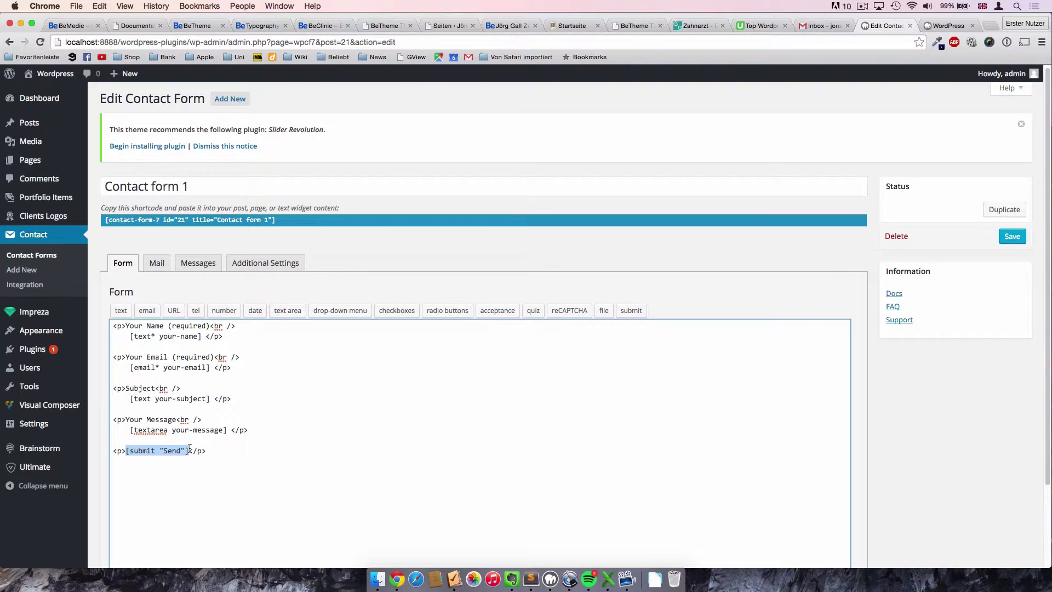
click(187, 451)
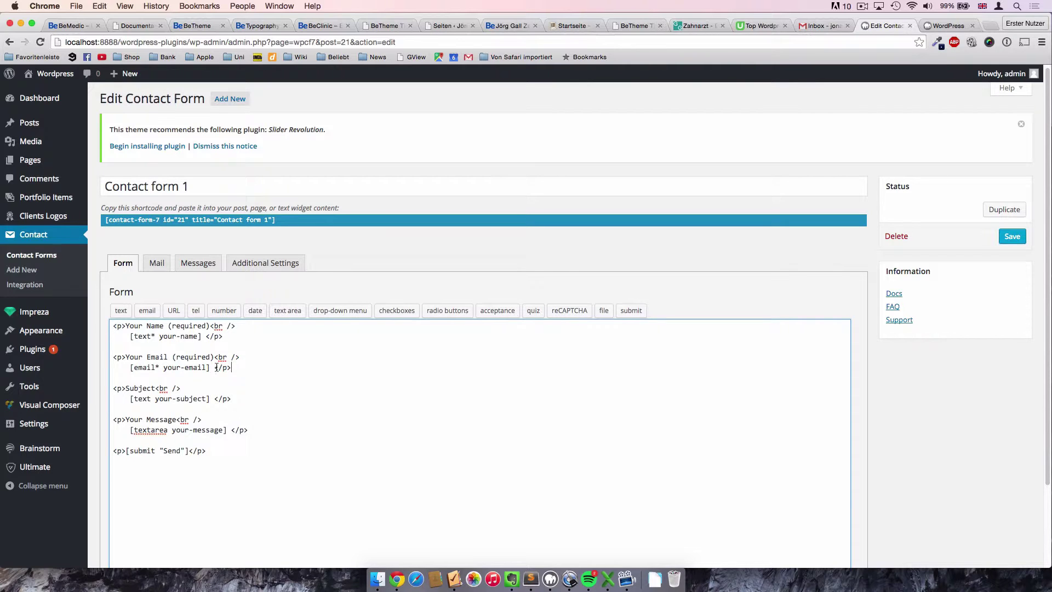
drag(236, 368, 90, 351)
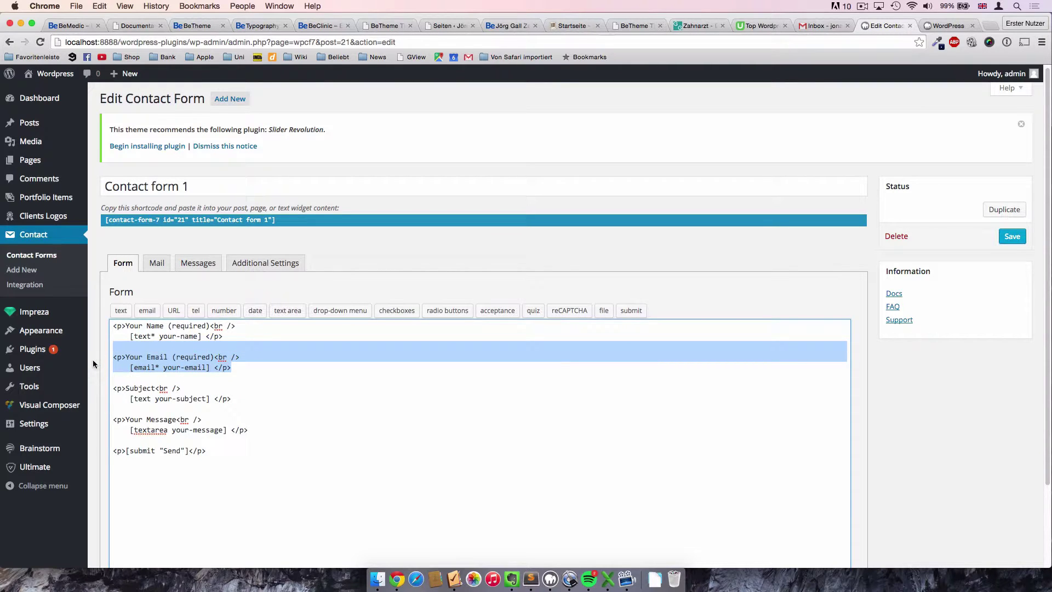
key(BackSpace)
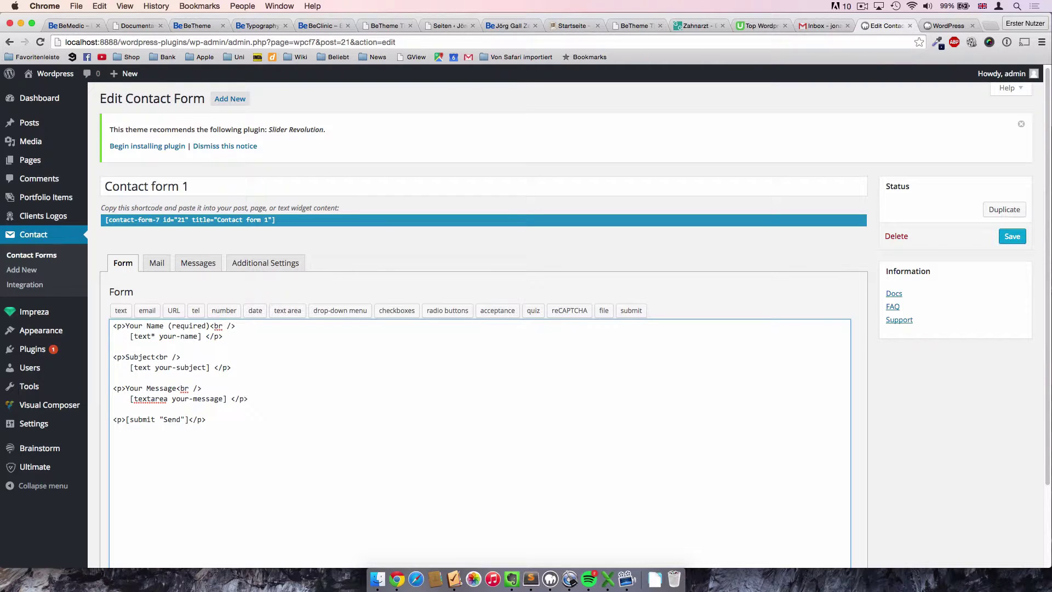
key(Return)
key(Return)
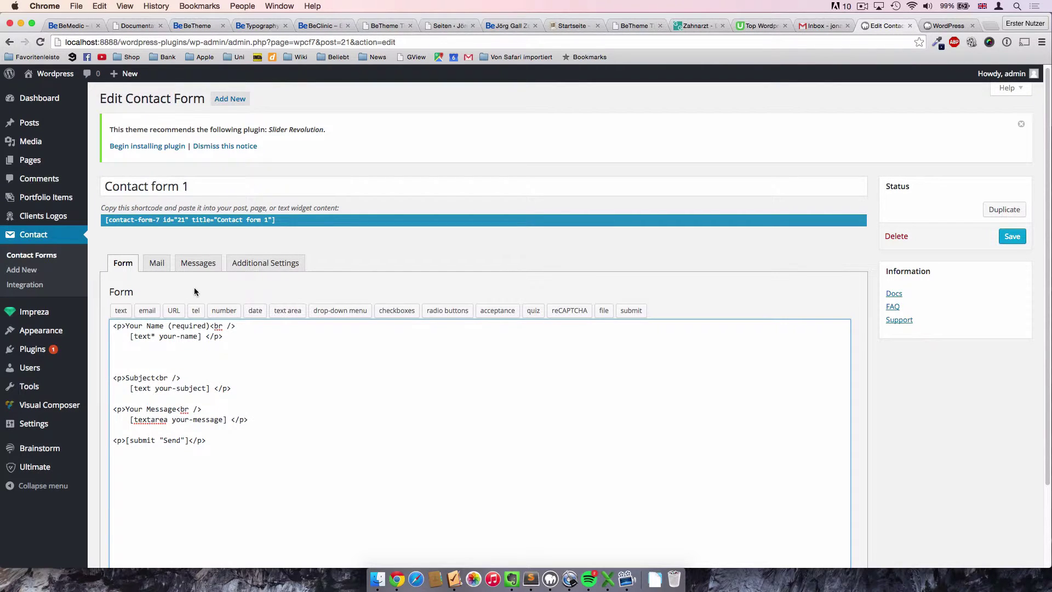
- Insert a telephone field tag named tel-102 with the tel Form-tag Generator
click(196, 311)
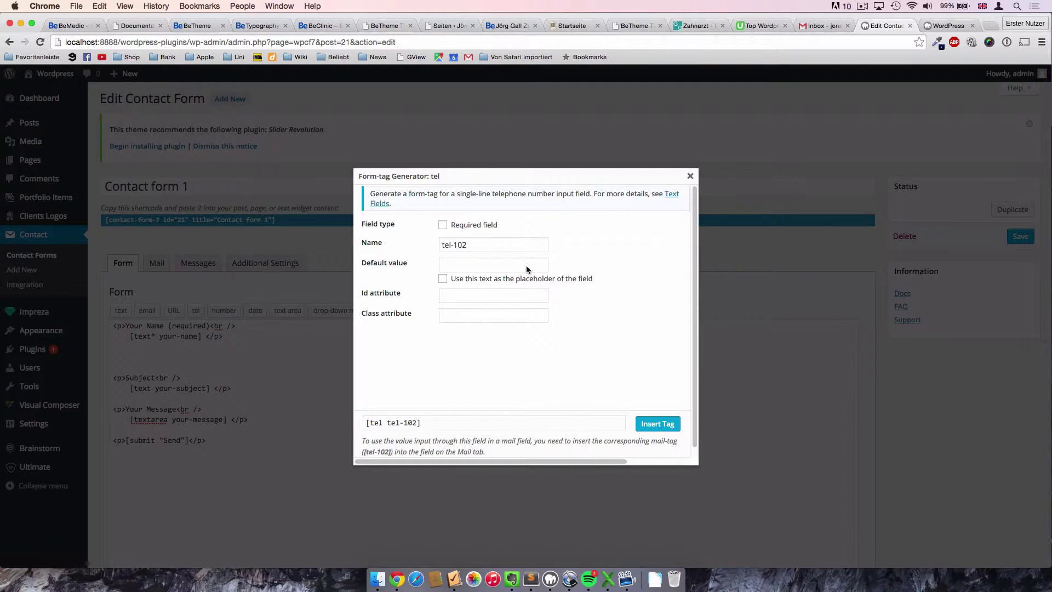
triple_click(467, 242)
click(463, 246)
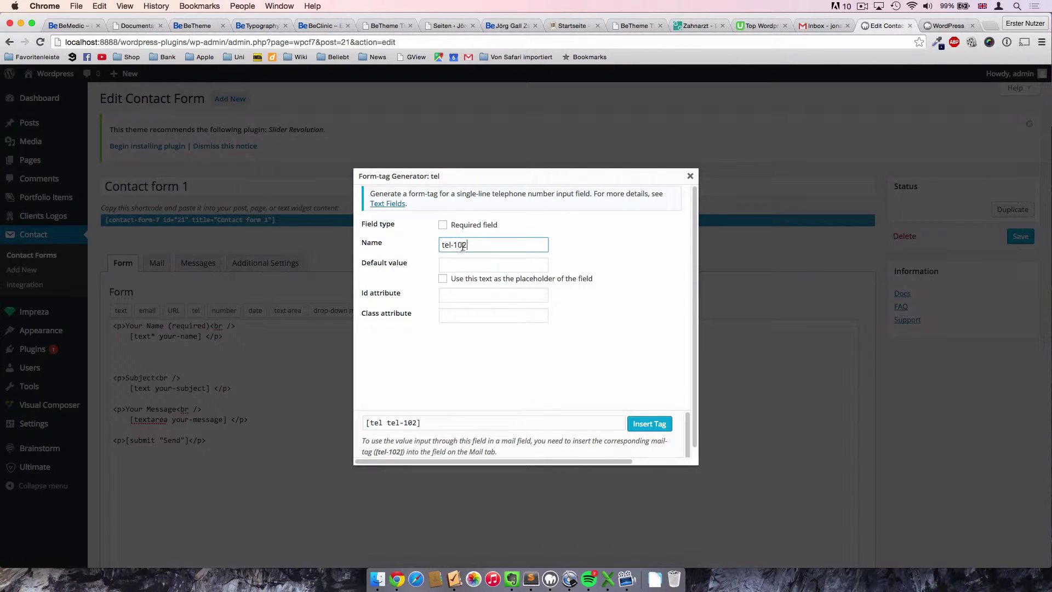
drag(470, 244, 428, 247)
click(490, 263)
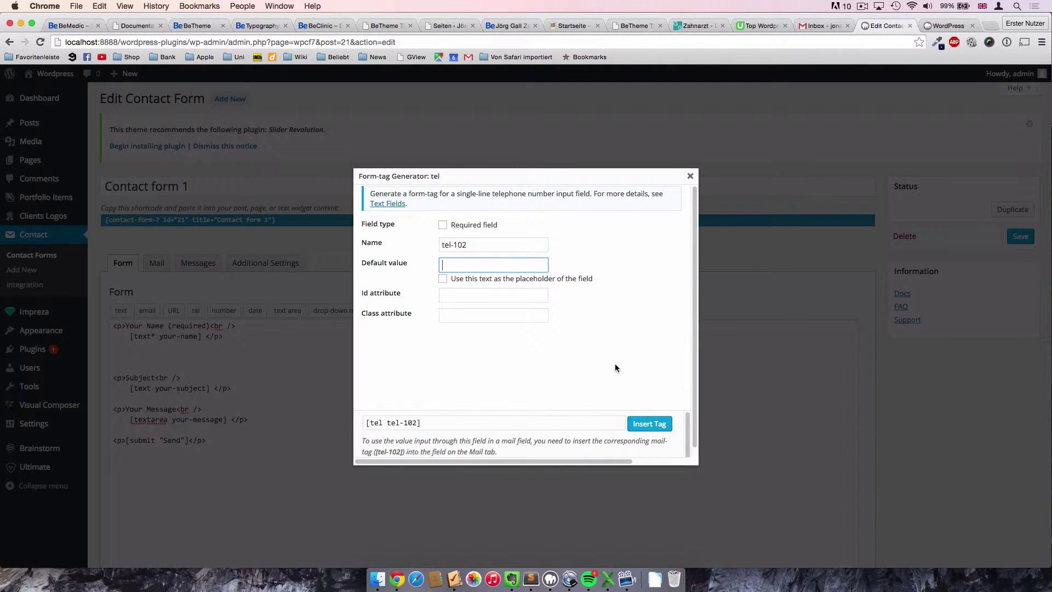
scroll(614, 362, down, 1)
click(657, 416)
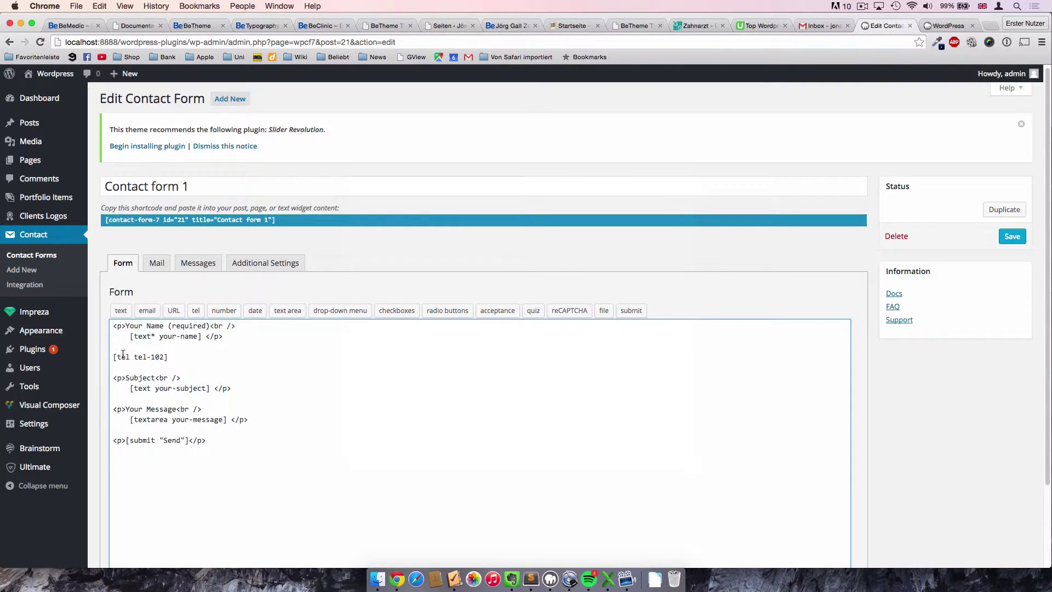
- Start the tel line with a <p> tag, a 'Tel' label and a <br /> line break
click(116, 356)
text(<p>)
key(BackSpace)
text(>Tel)
drag(169, 326, 207, 326)
click(205, 361)
text(>n)
key(BackSpace)
key(BackSpace)
key(BackSpace)
click(140, 357)
text(<br)
text(/)
- Move [tel tel-102] onto its own indented line and close the paragraph with </p>
drag(238, 328, 210, 328)
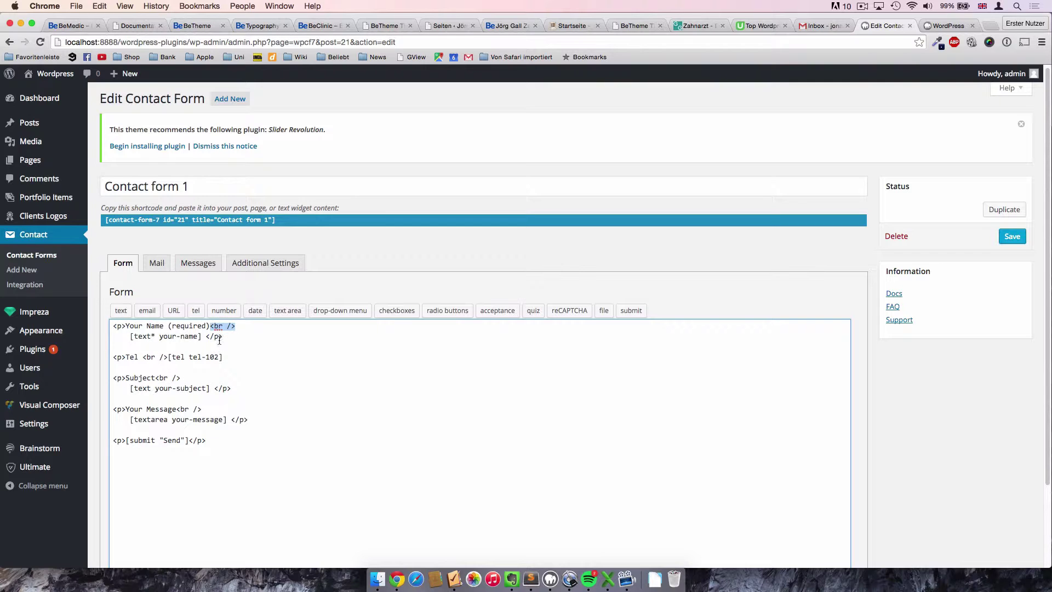
click(220, 336)
click(168, 356)
key(Return)
scroll(114, 270, down, 3)
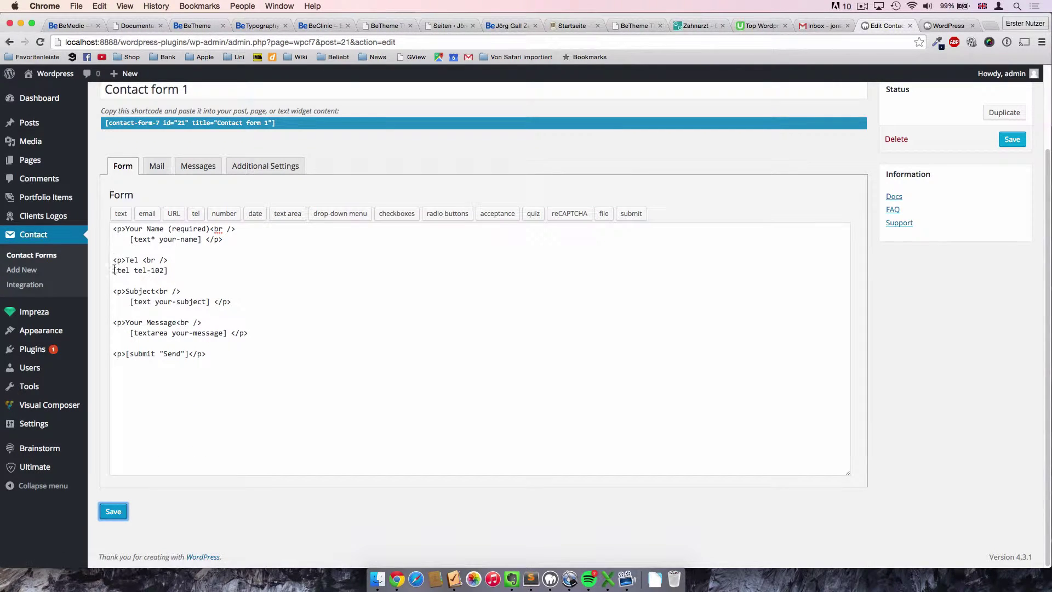
click(166, 272)
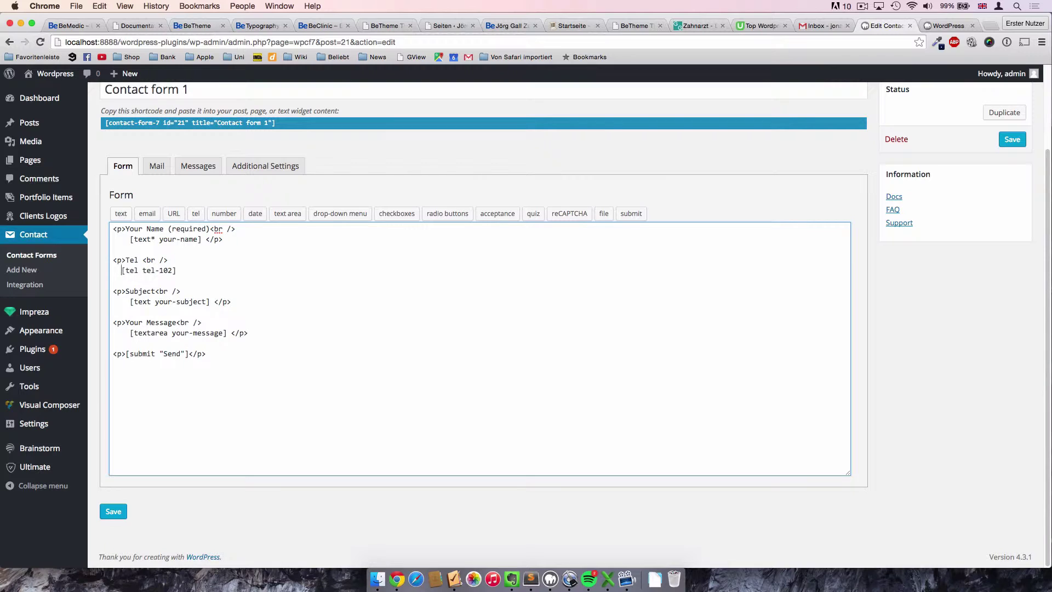
click(207, 273)
click(212, 303)
drag(206, 274, 113, 259)
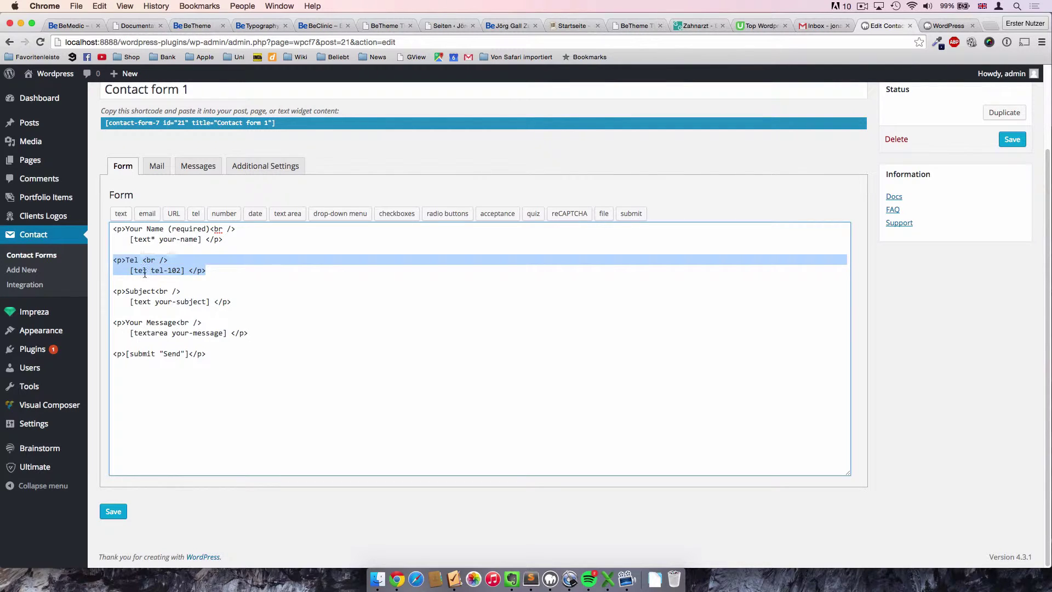
click(113, 280)
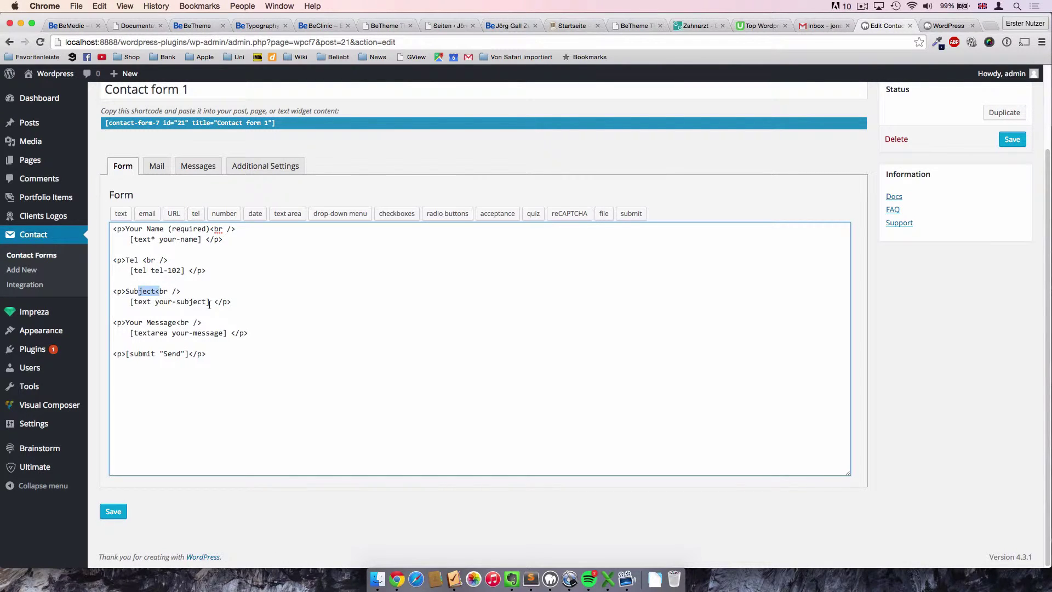
- Delete the <p>Subject … [text your-subject]</p> block from the form markup
drag(232, 302, 104, 284)
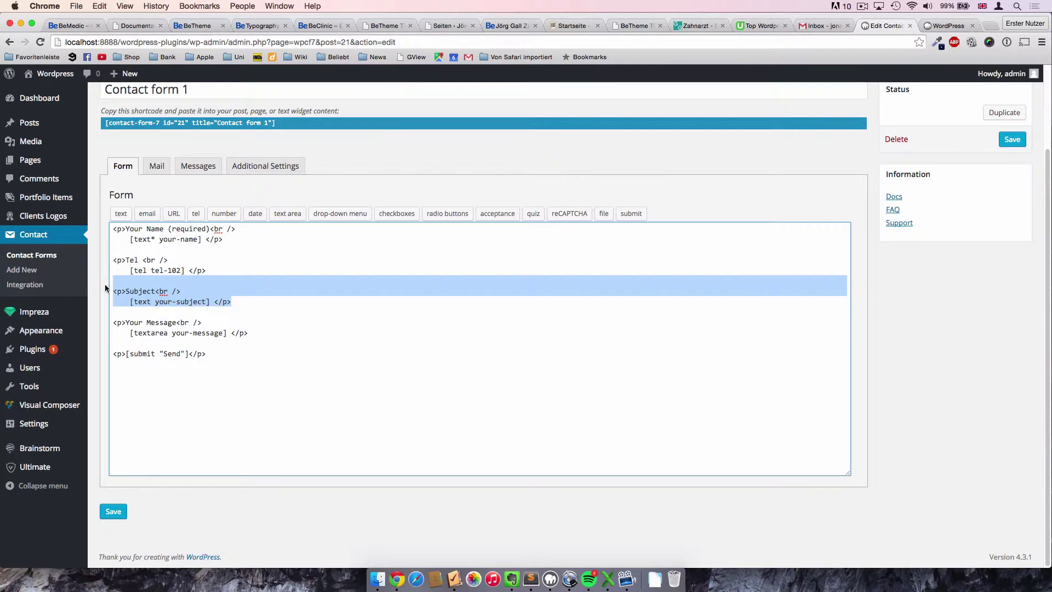
key(BackSpace)
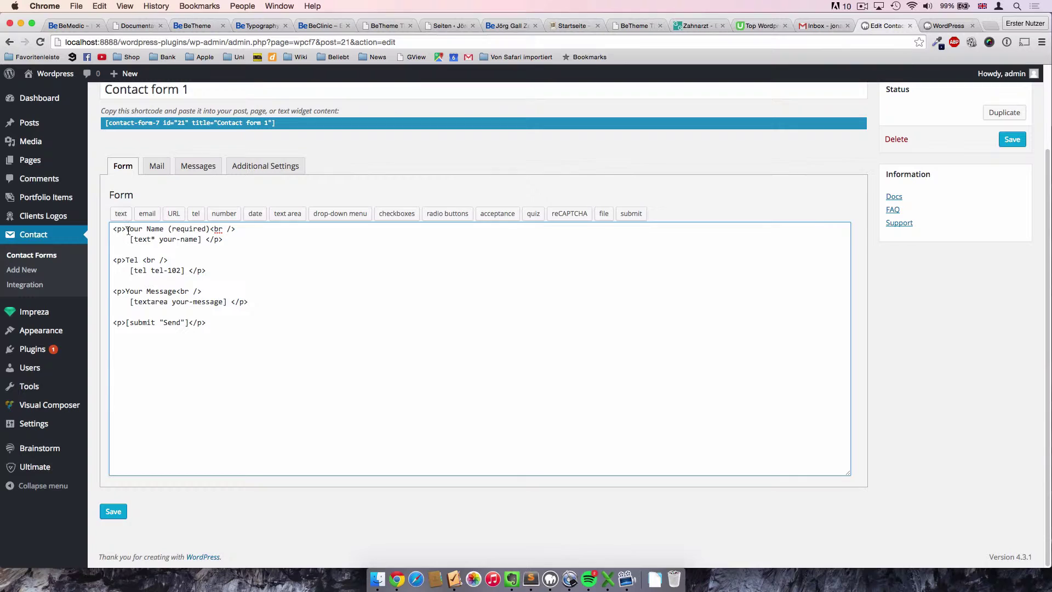
drag(129, 229, 146, 229)
click(129, 256)
click(142, 293)
click(127, 292)
key(shift+Right)
key(shift+Right)
key(shift+Right)
key(shift+Right)
key(shift+Right)
key(shift+Right)
key(shift+Right)
key(shift+Right)
key(shift+Right)
key(shift+Right)
key(shift+Right)
key(Right)
double_click(137, 322)
click(168, 320)
- Save Contact form 1 and copy its shortcode [contact-form-7 id="21" title="Contact form 1"]
click(114, 507)
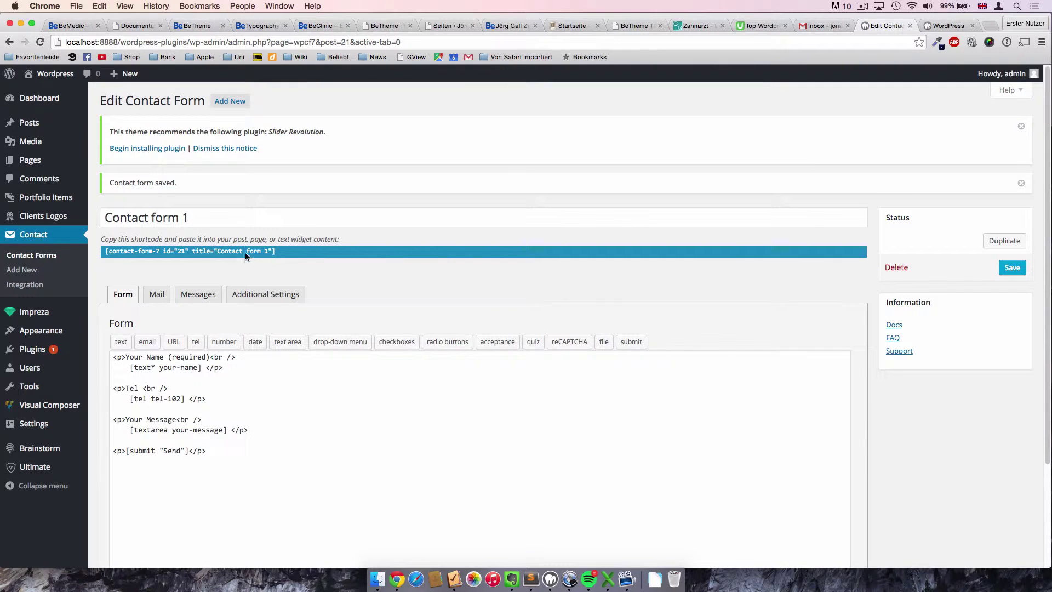
click(270, 251)
key(super+c)
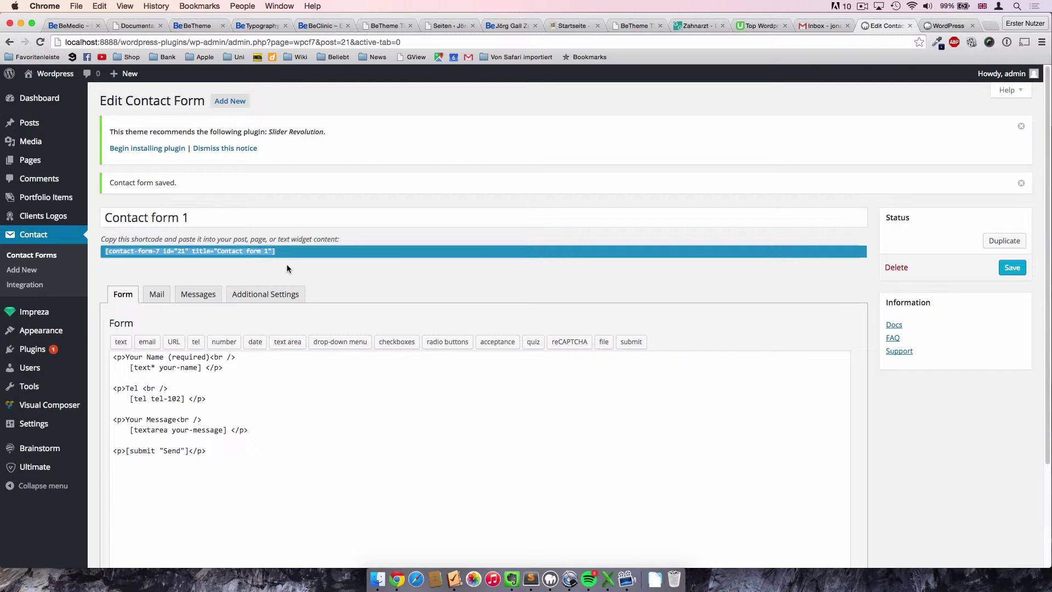
click(159, 275)
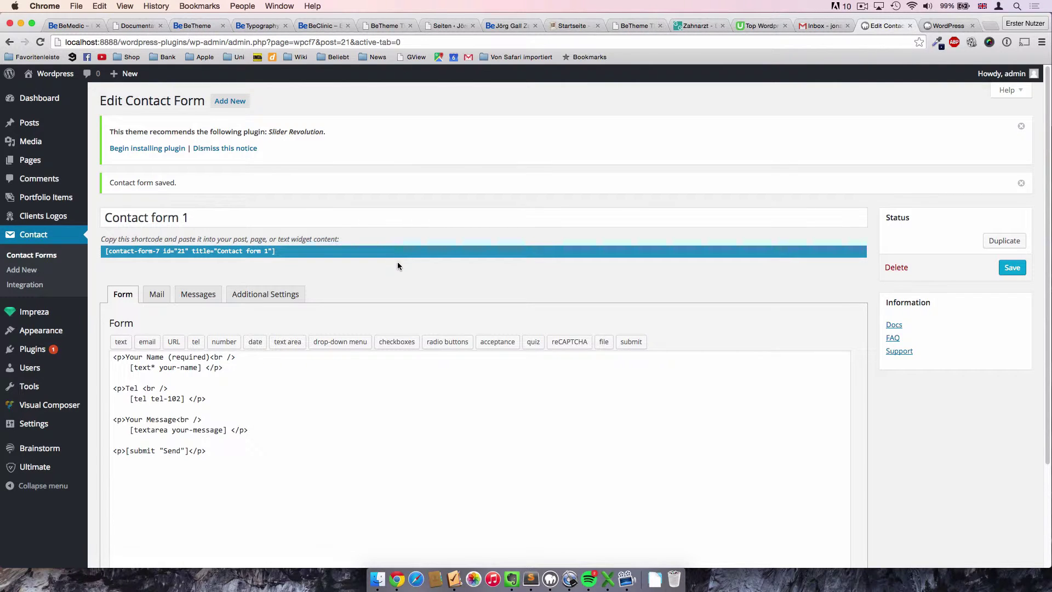
- Open Appearance > Widgets in a new browser tab and switch to that tab
scroll(96, 265, down, 1)
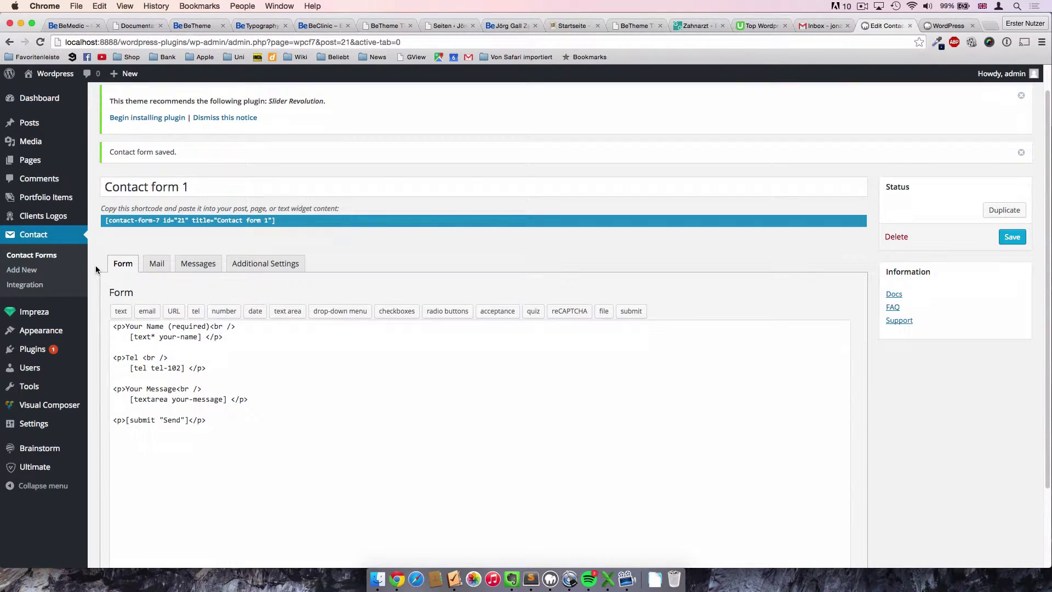
mouse_move(39, 332)
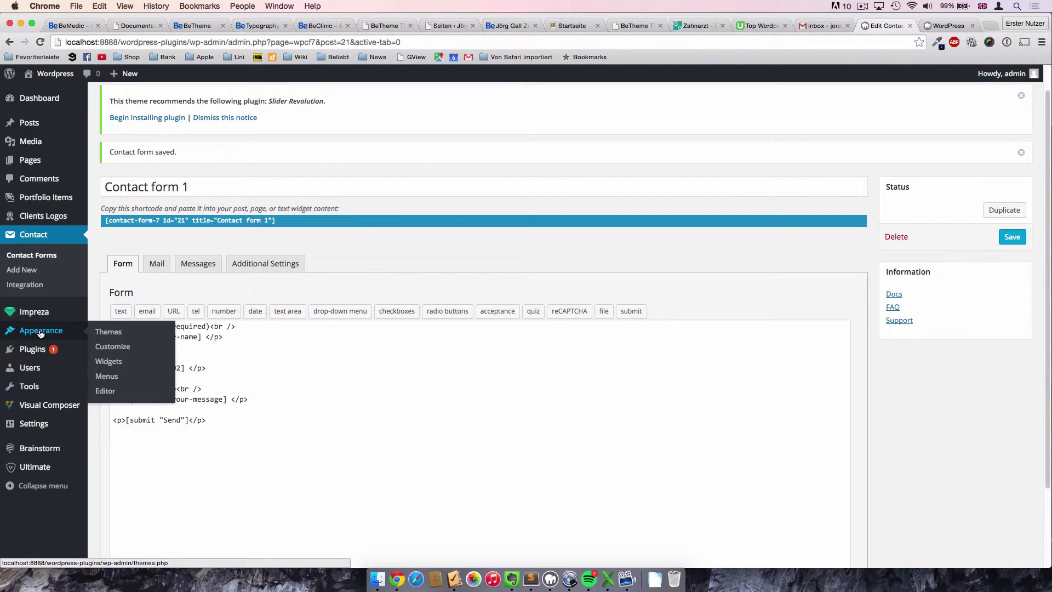
right_click(109, 360)
click(131, 362)
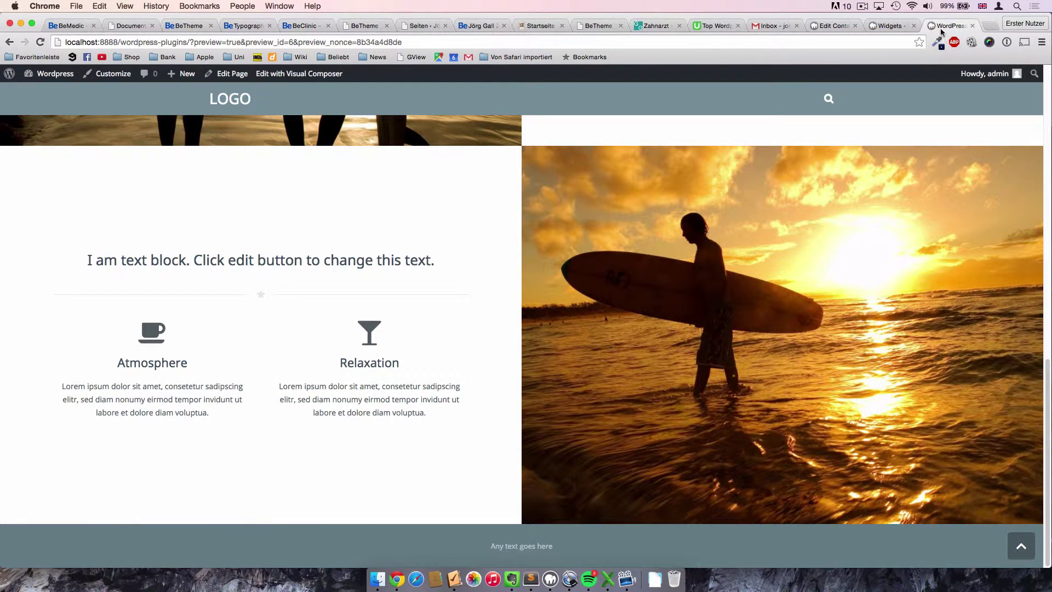
click(887, 25)
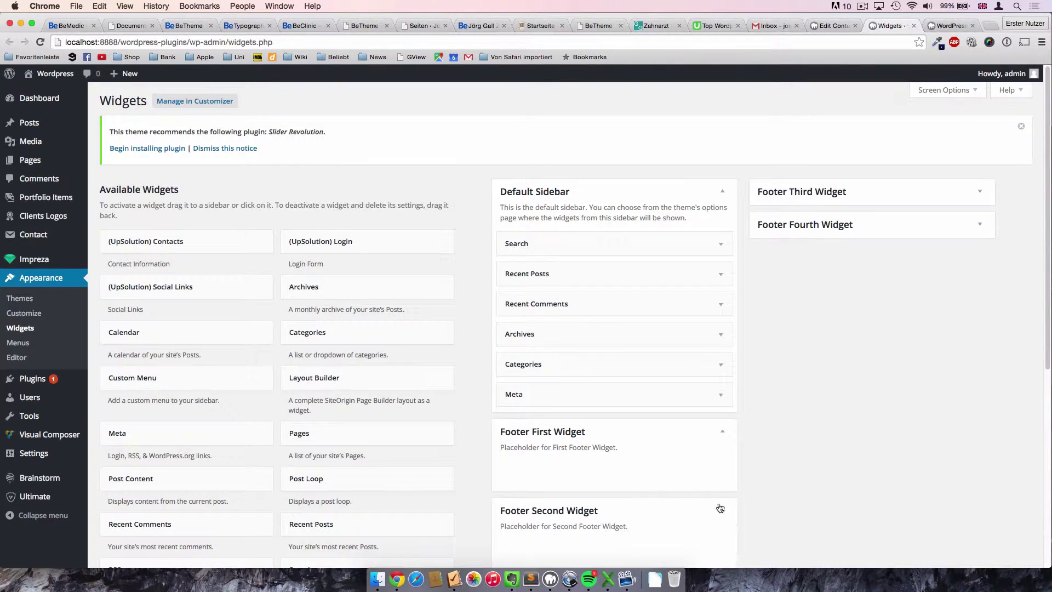
- Drag a Text widget from Available Widgets into the Footer First Widget area
scroll(787, 400, down, 5)
scroll(802, 357, up, 5)
scroll(758, 346, down, 1)
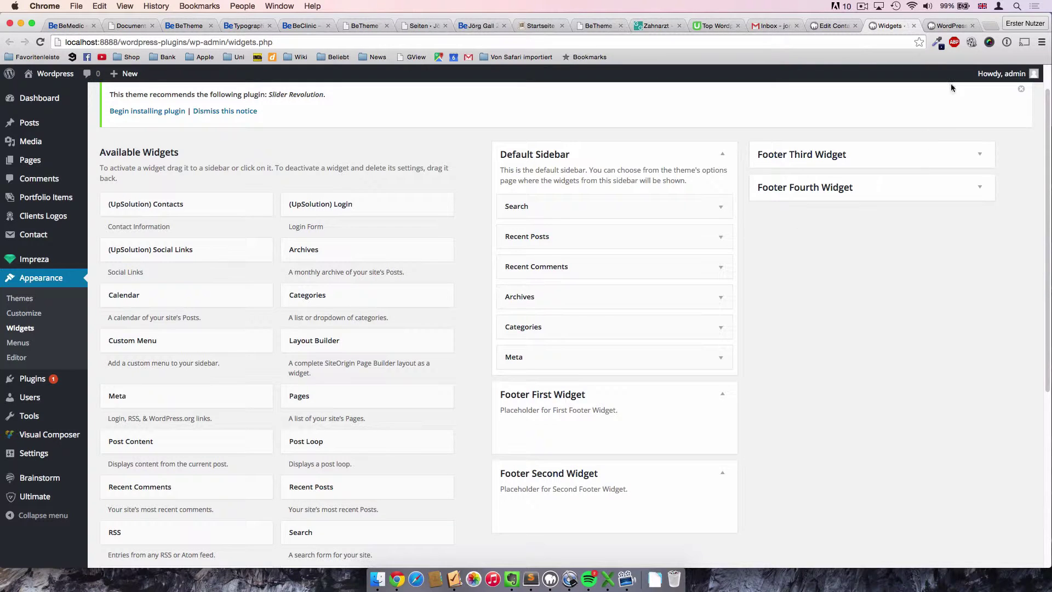
click(945, 26)
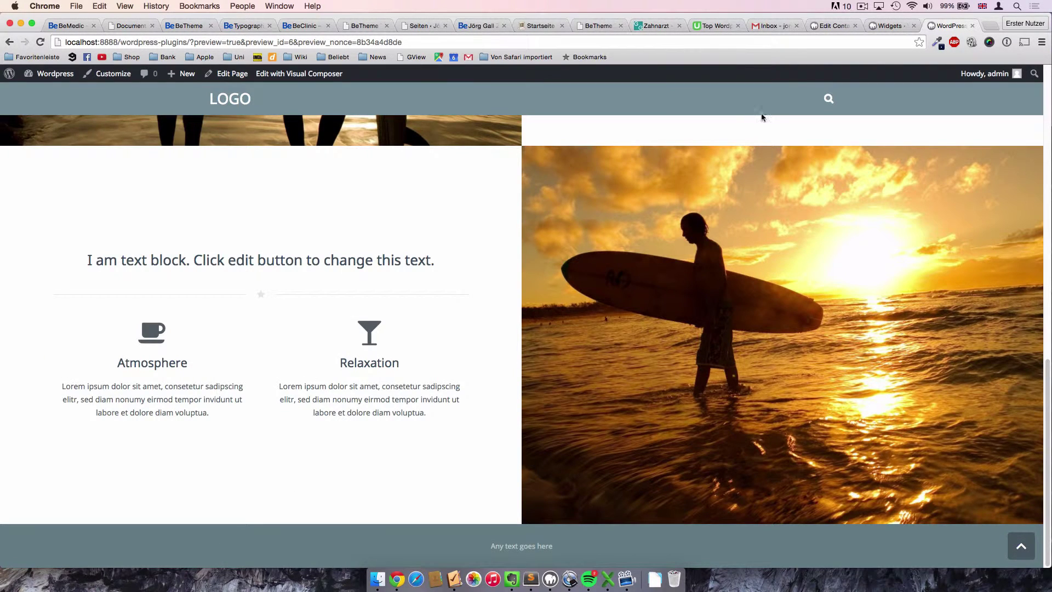
click(886, 26)
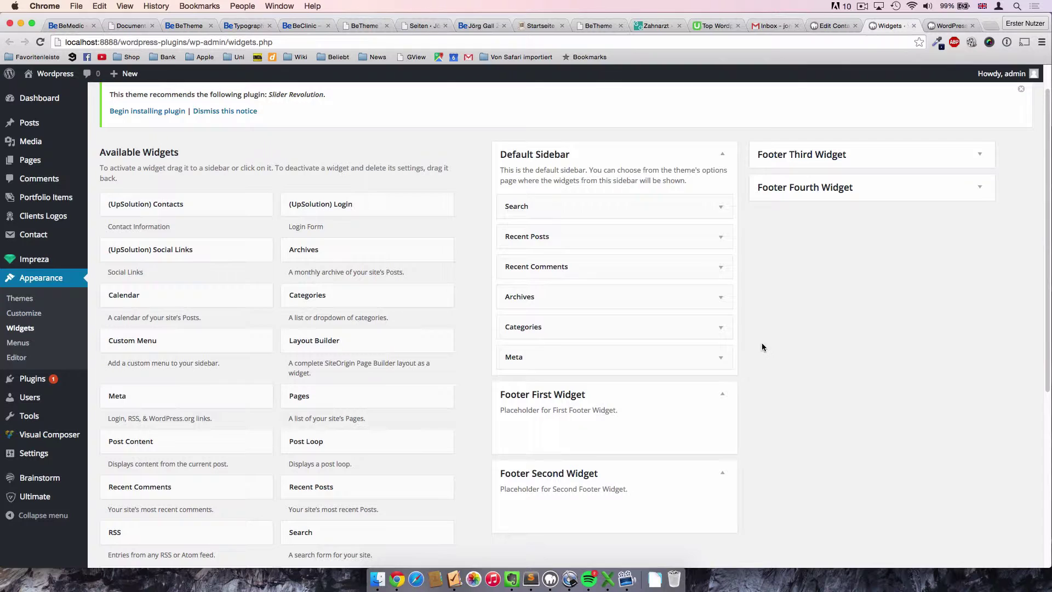
scroll(762, 346, down, 4)
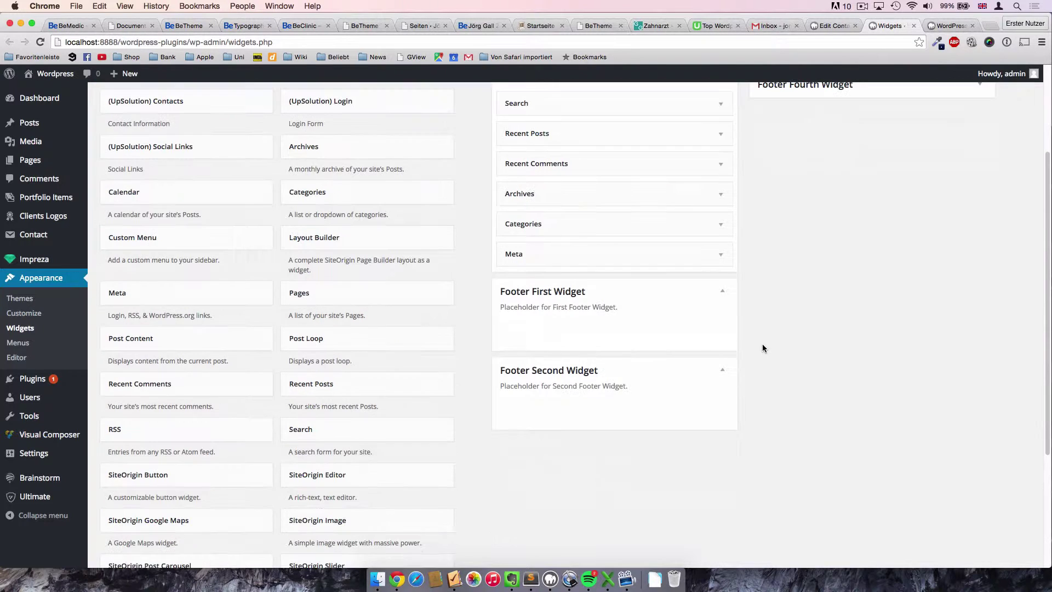
scroll(762, 344, down, 4)
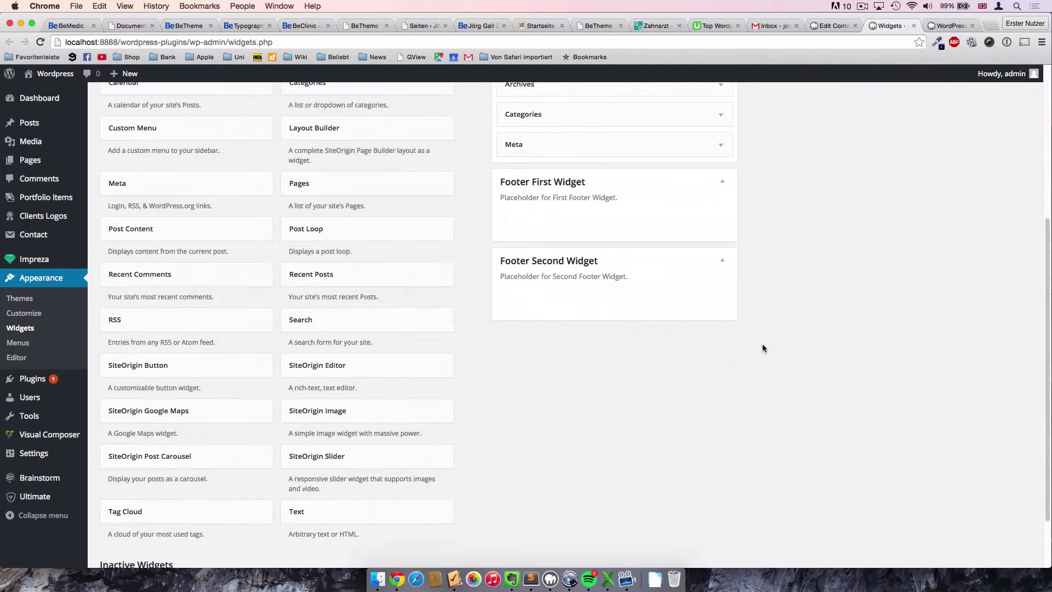
scroll(762, 344, up, 8)
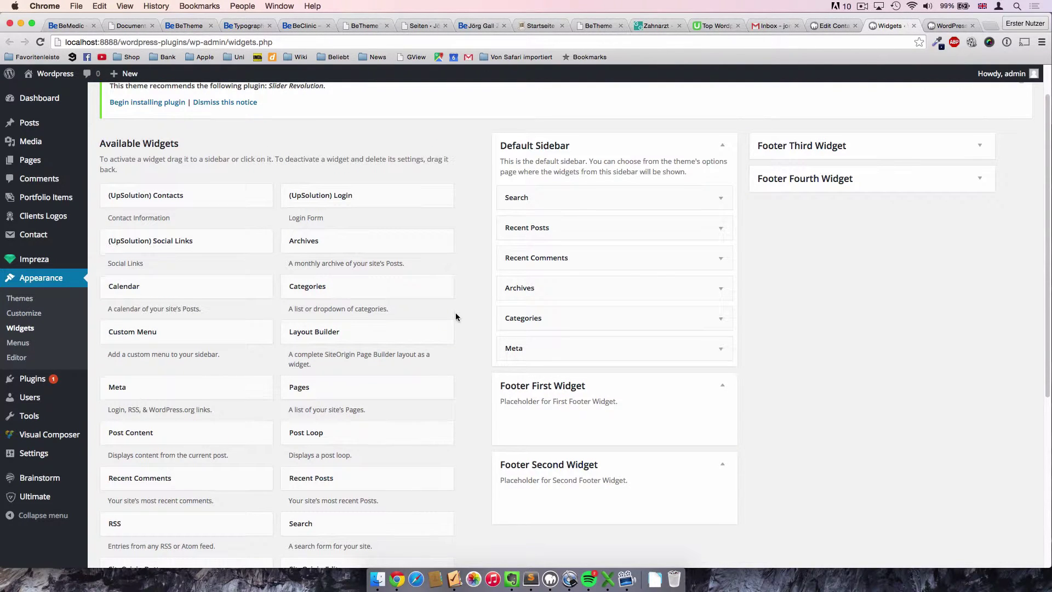
scroll(456, 317, down, 4)
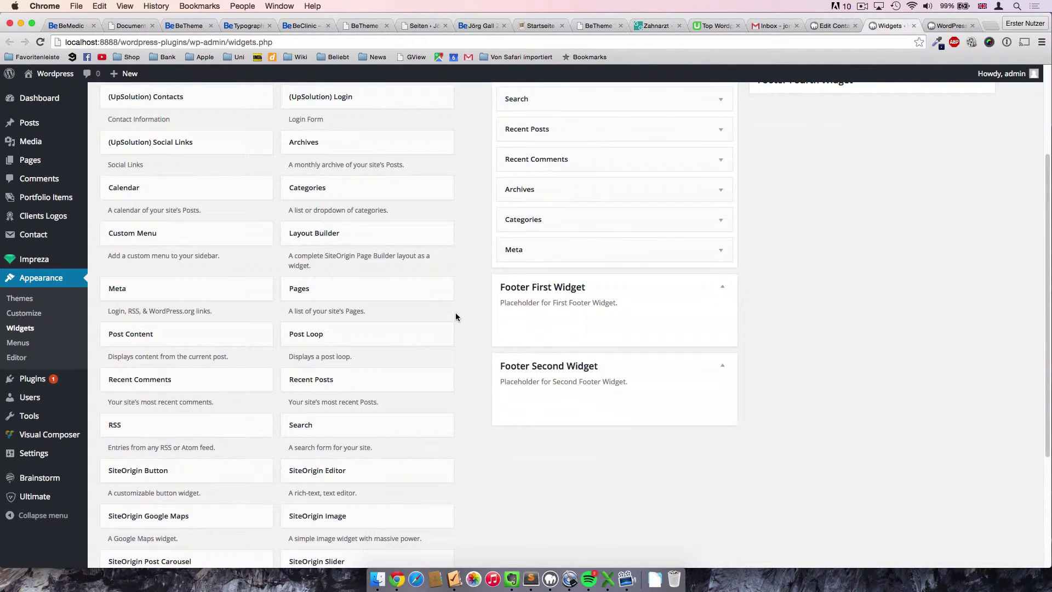
scroll(456, 316, down, 5)
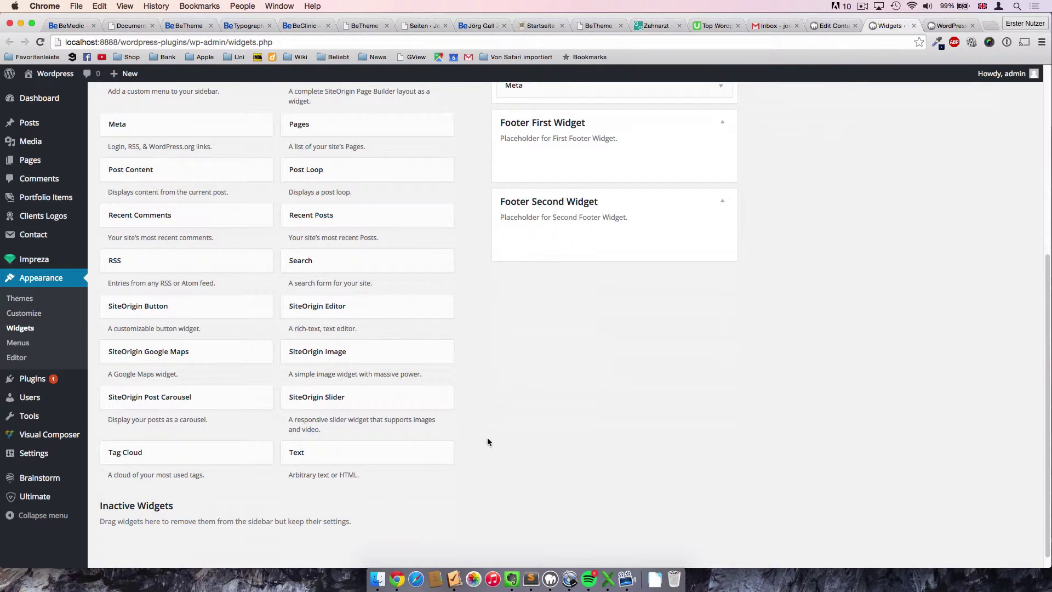
drag(358, 459, 632, 162)
- Paste the contact form shortcode into the footer Text widget's Content and title it 'Contact'
scroll(643, 284, up, 2)
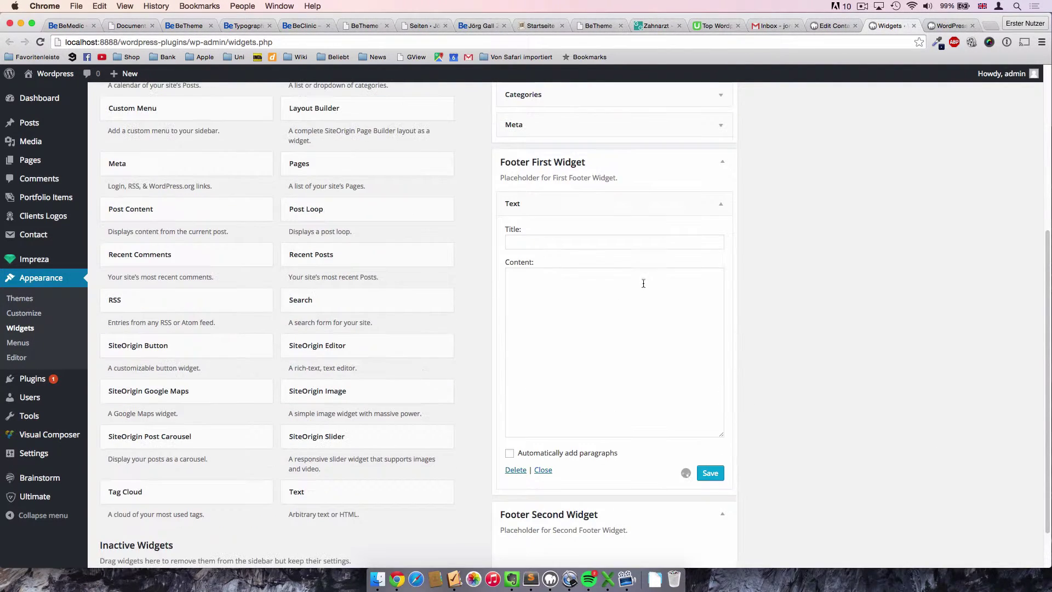
click(600, 323)
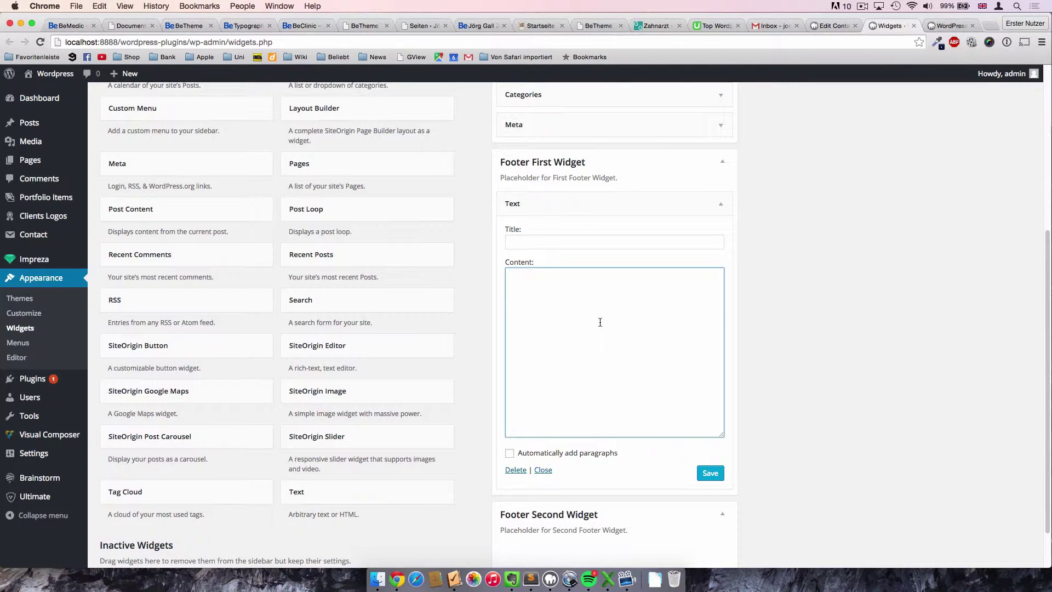
key(super+v)
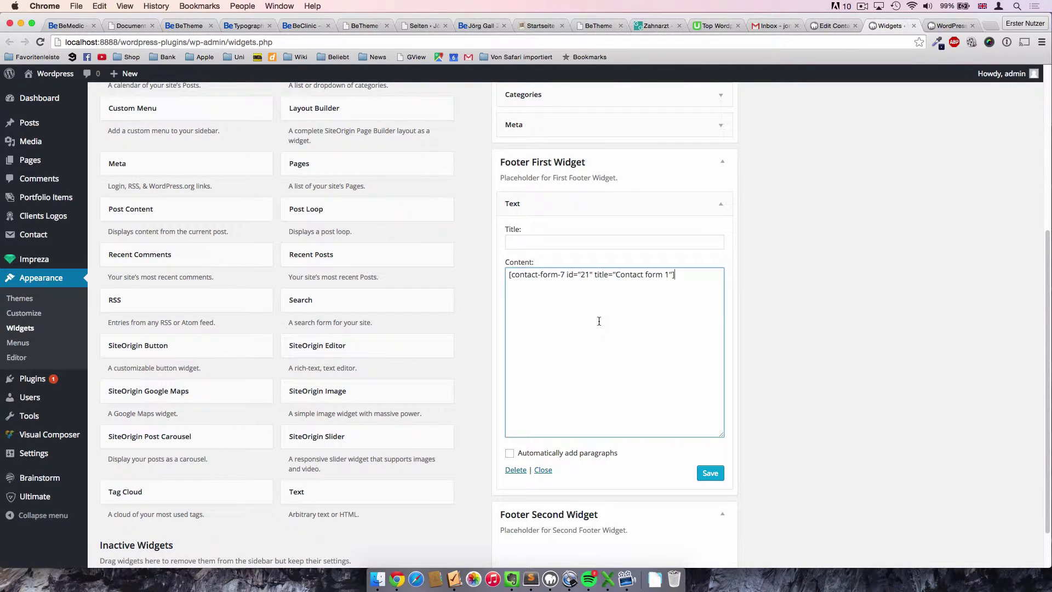
click(576, 242)
text(Contact)
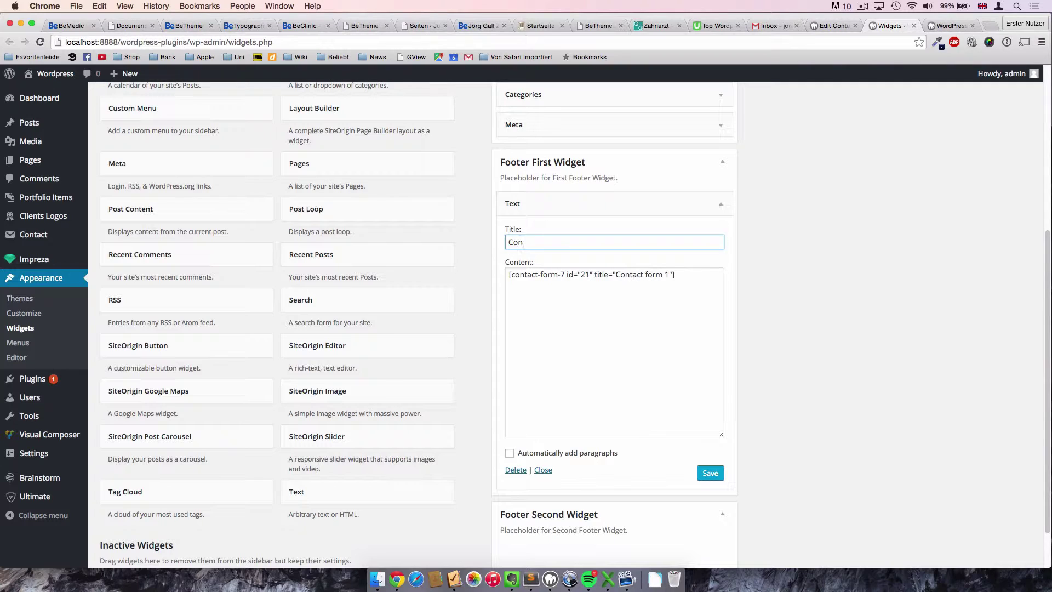
click(616, 293)
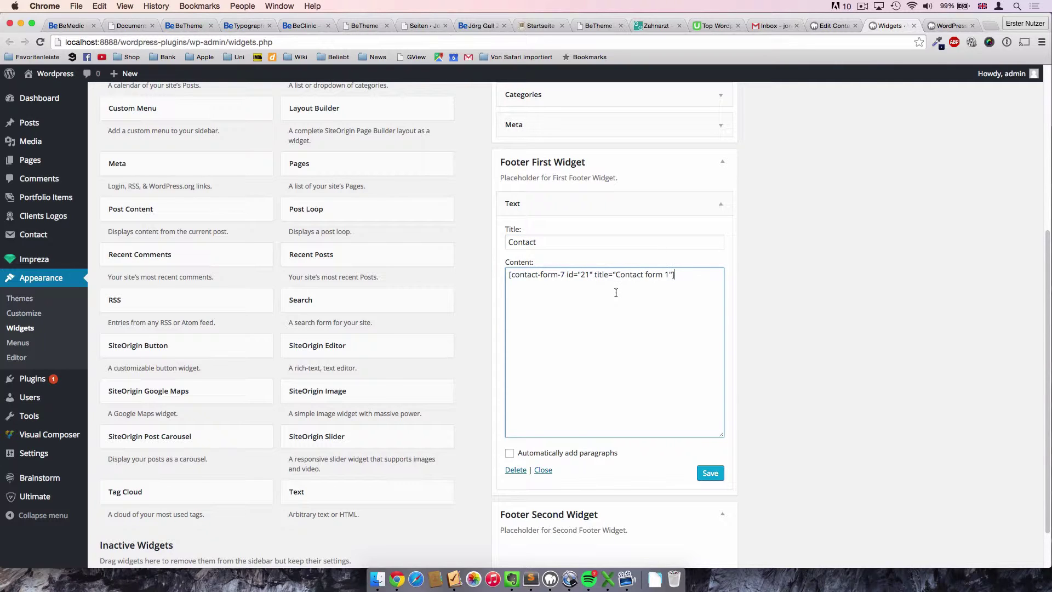
double_click(555, 245)
click(534, 244)
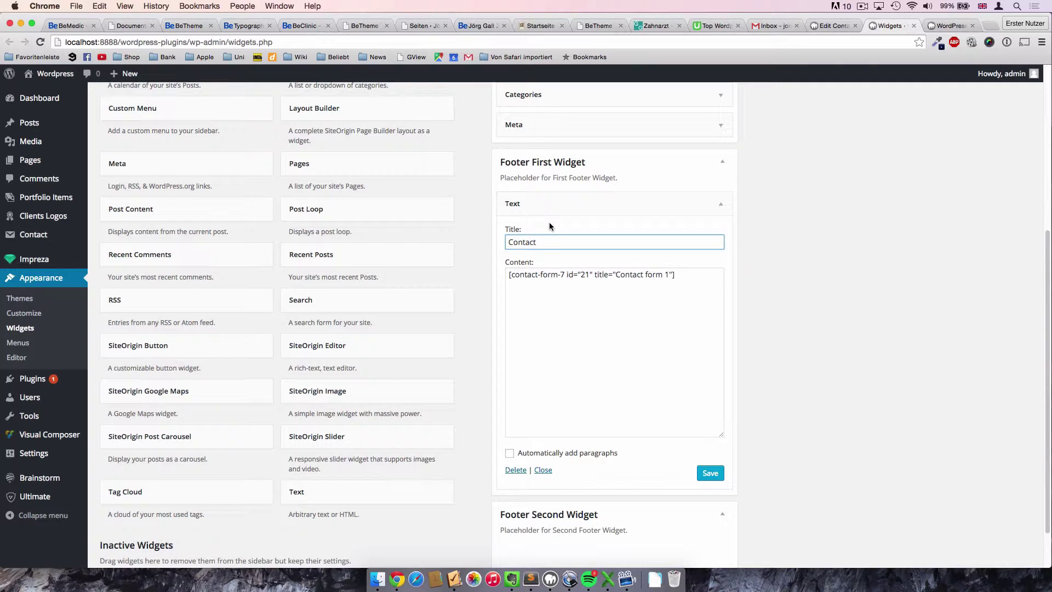
- Save the footer Text widget and reload the site preview to see the footer
click(713, 472)
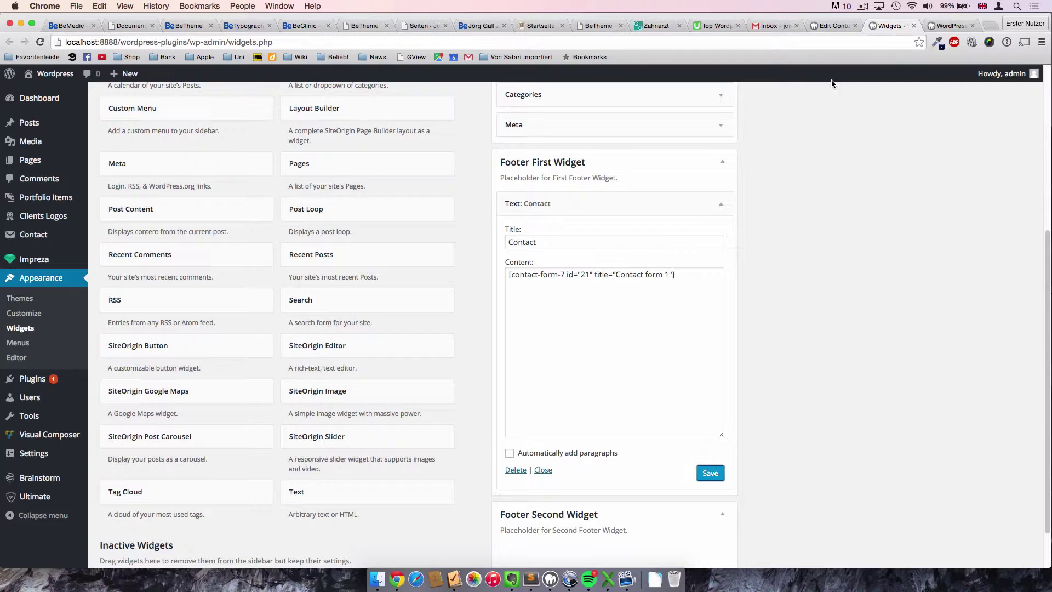
click(938, 26)
key(super+r)
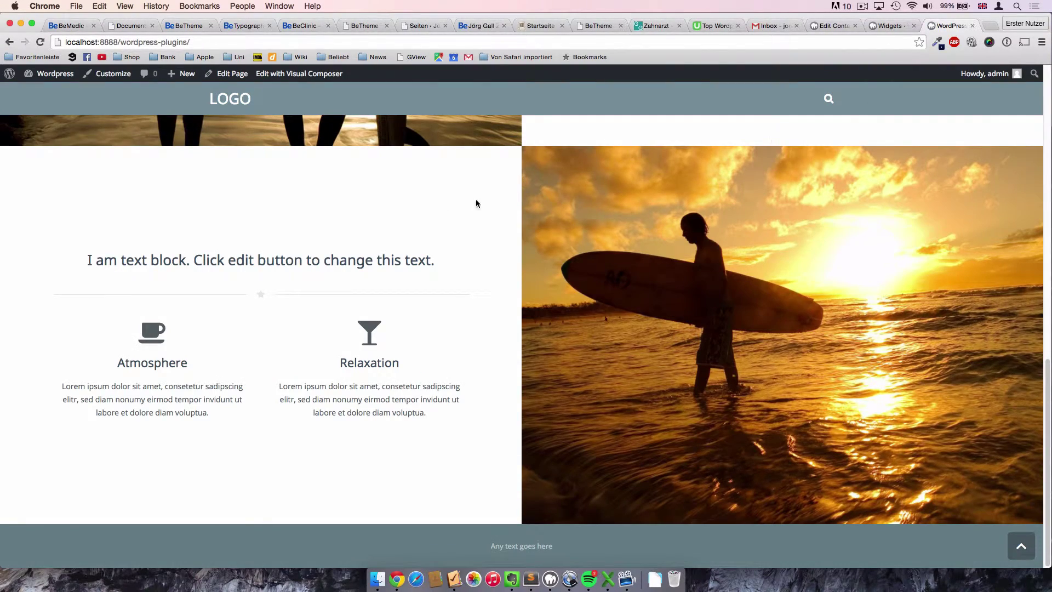
- Go to the WordPress Dashboard and open Impreza Theme Options in a new tab
scroll(746, 166, up, 10)
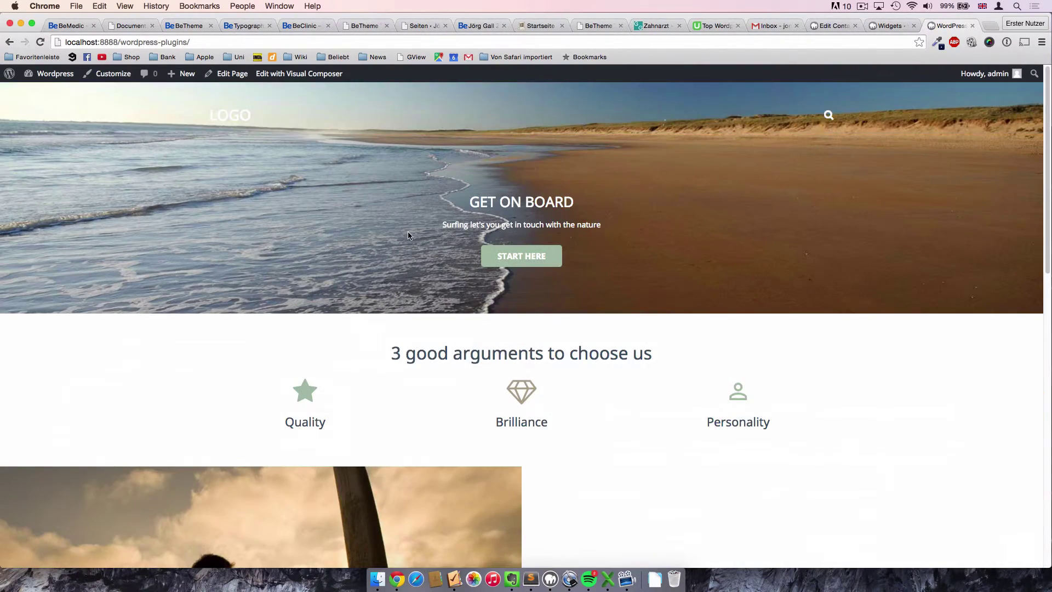
mouse_move(55, 73)
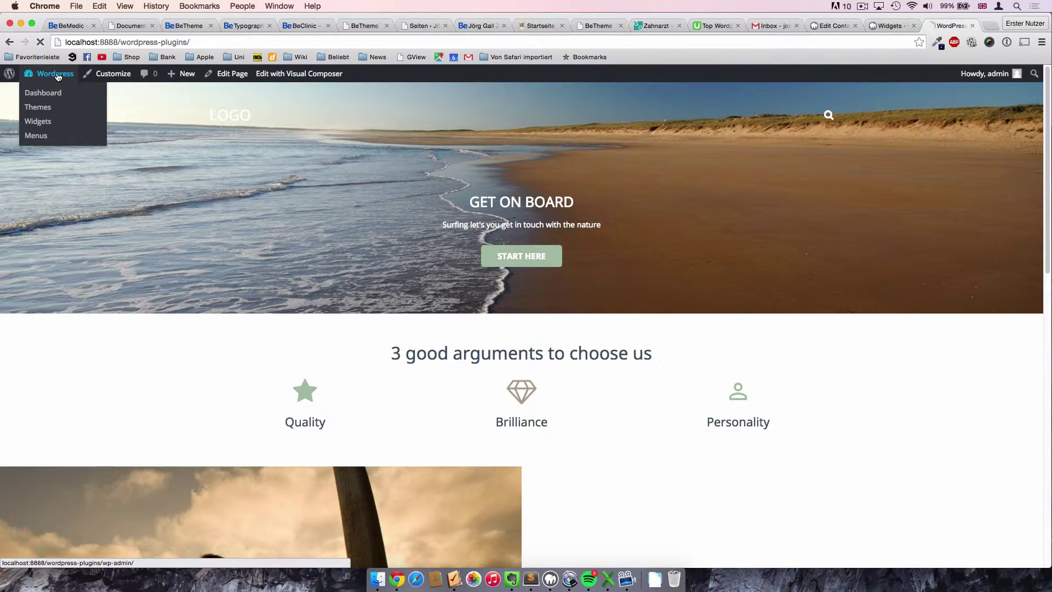
click(68, 137)
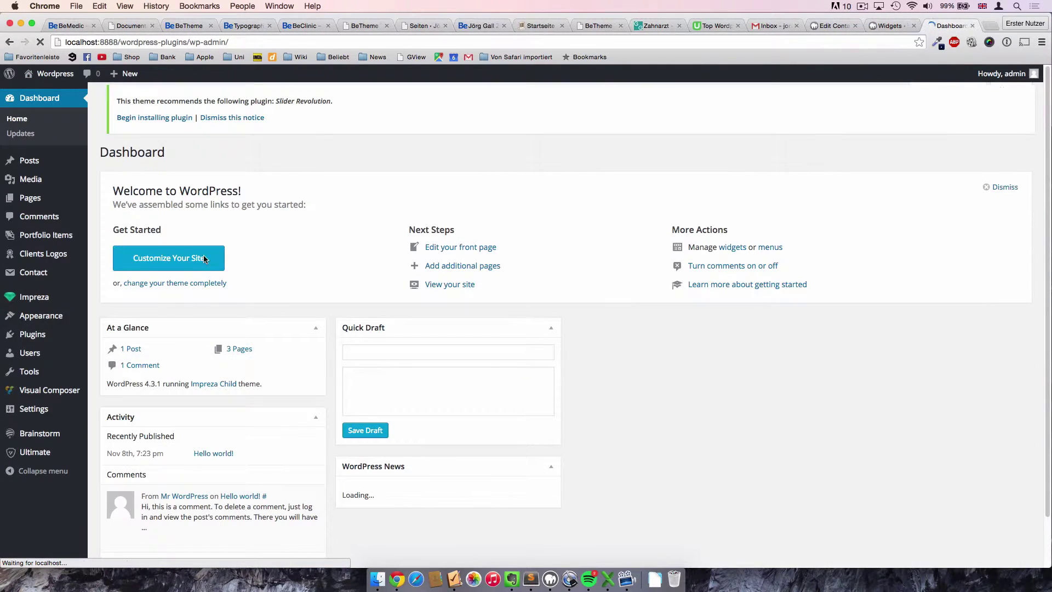
mouse_move(53, 297)
right_click(116, 312)
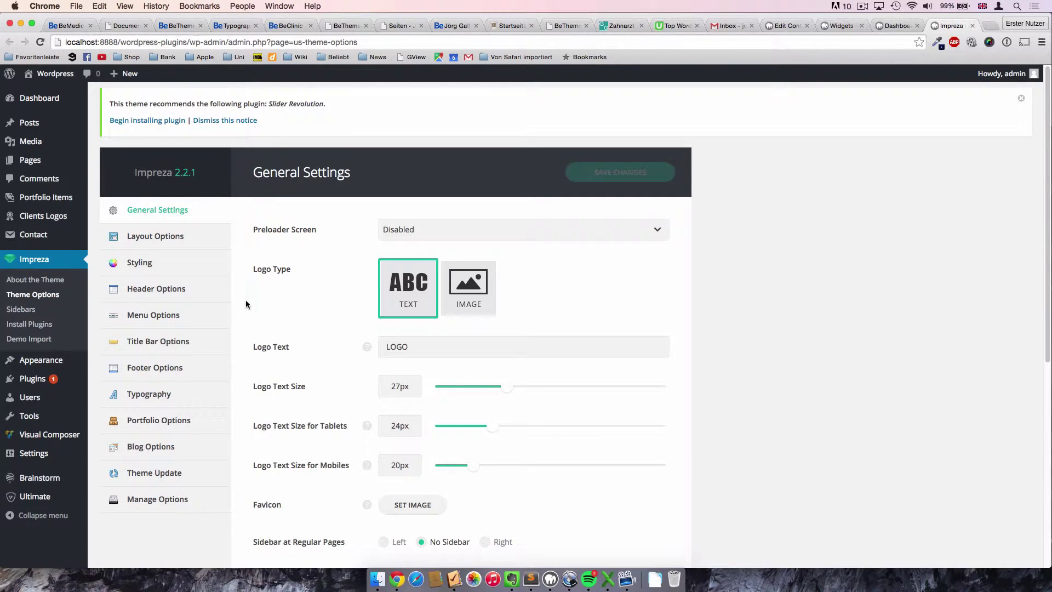
- Switch on Show Subfooter with 3 columns in Impreza Footer Options and save
scroll(245, 300, down, 1)
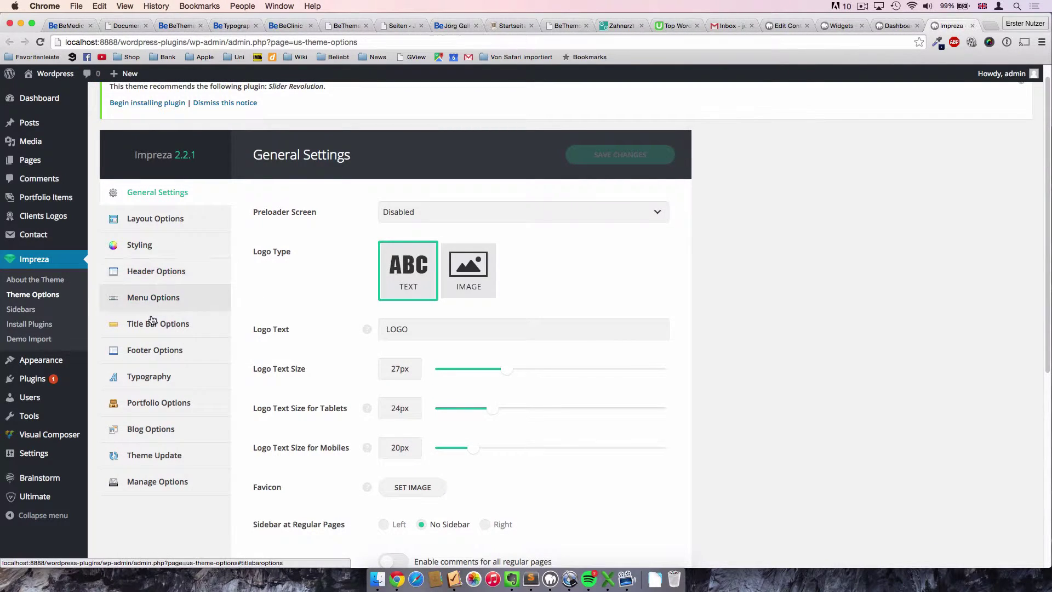
click(151, 353)
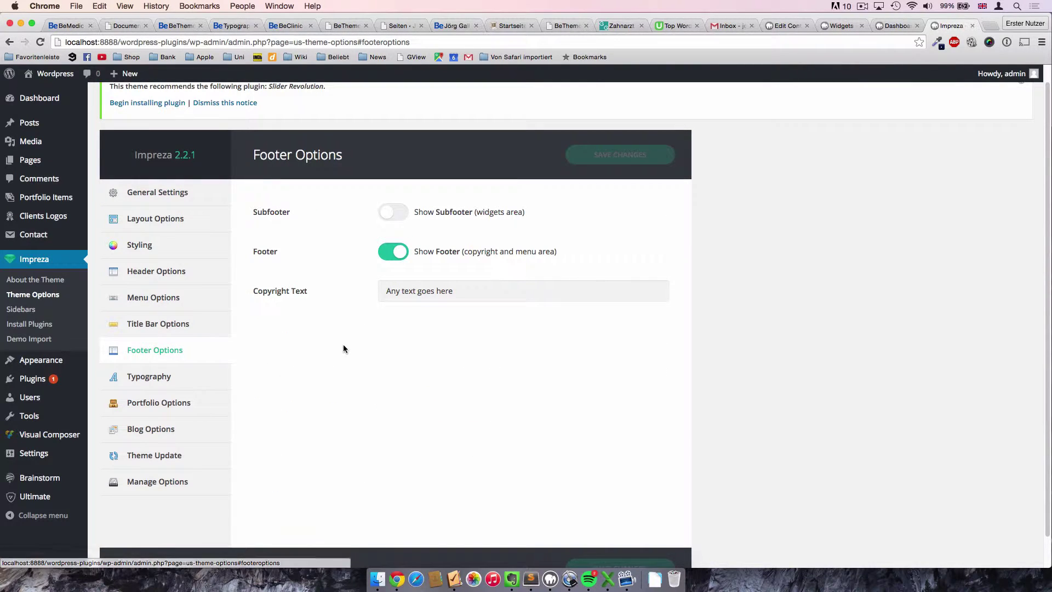
click(399, 215)
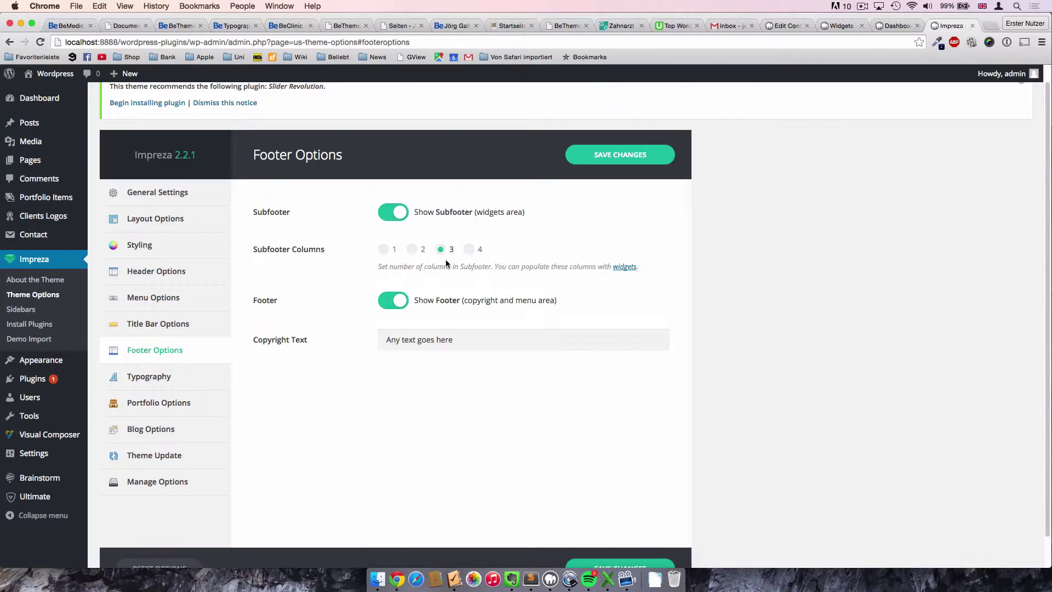
click(621, 160)
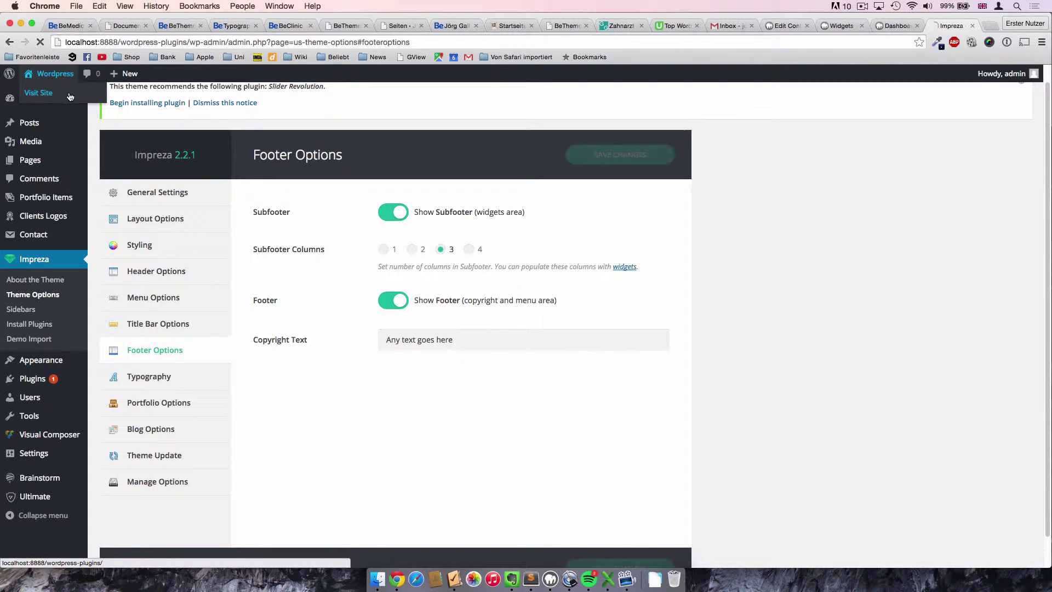
- On the live site, fill the footer Contact form with a test name, phone number and greeting message
click(40, 81)
scroll(853, 189, down, 15)
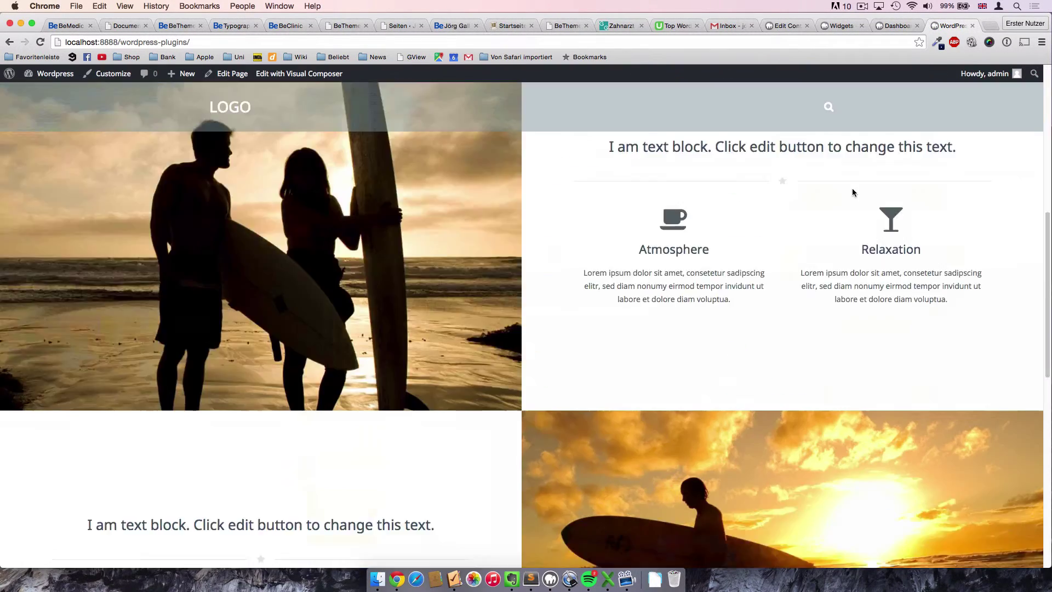
scroll(652, 313, up, 1)
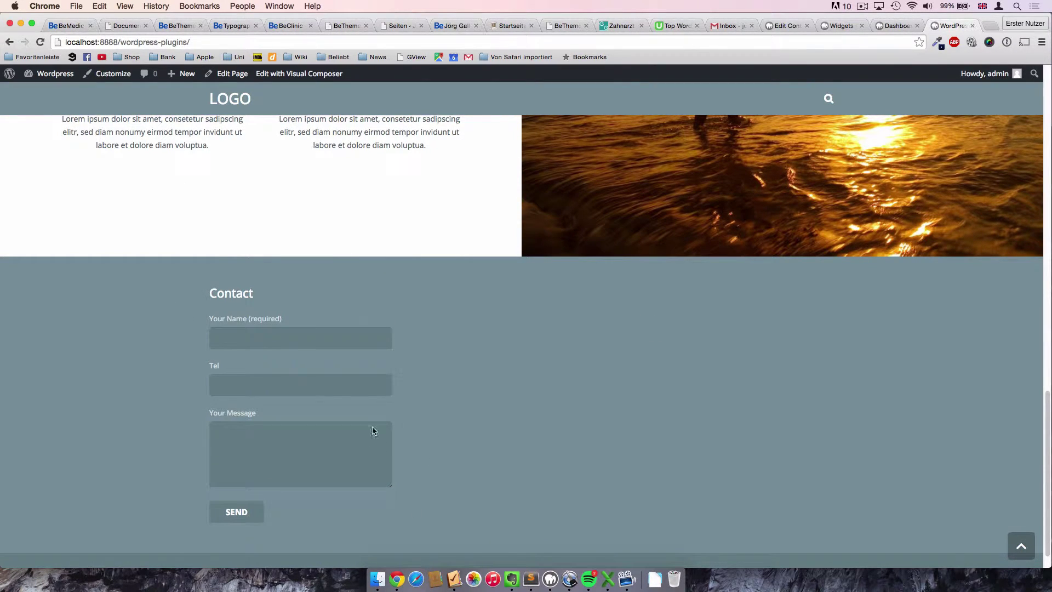
click(230, 339)
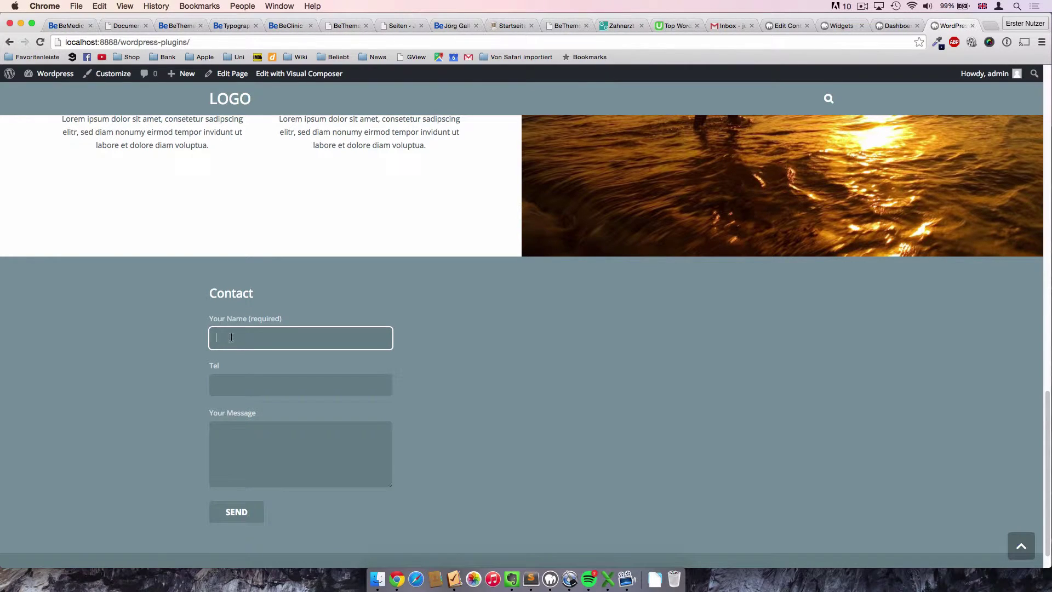
text(Jonas)
key(Tab)
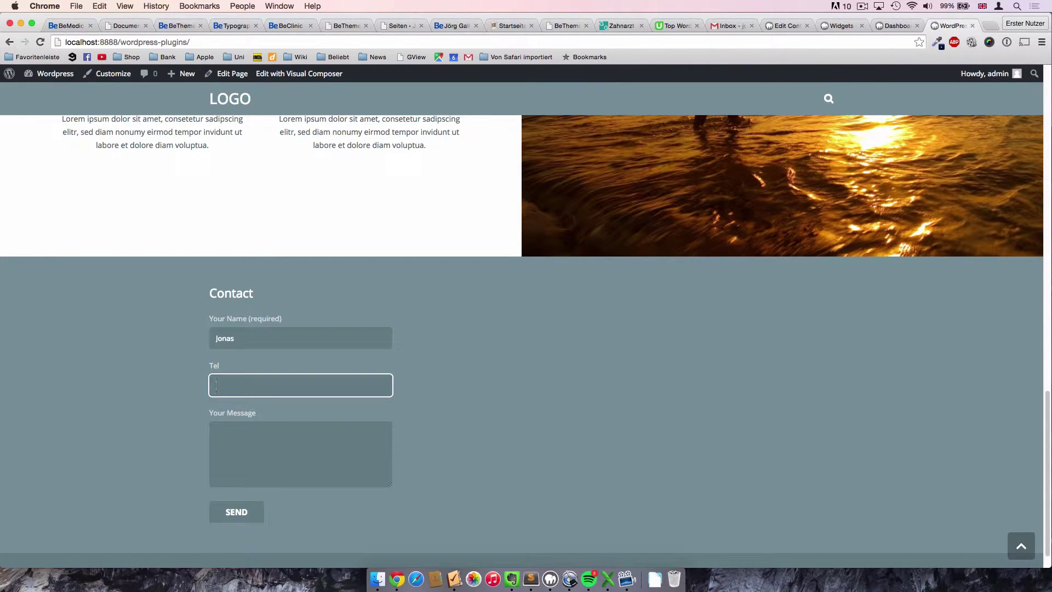
text(12345)
key(Tab)
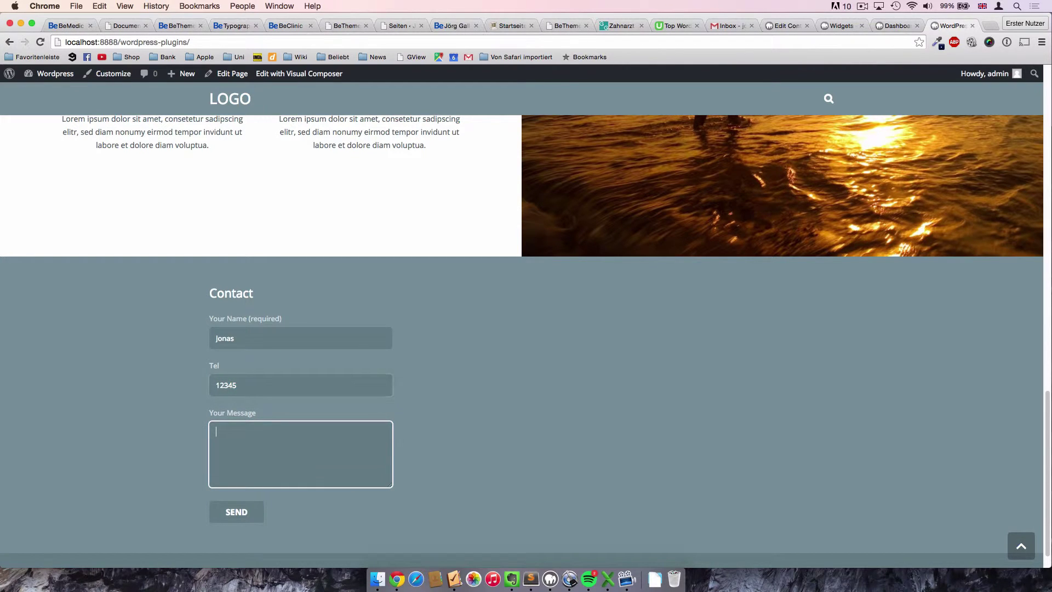
text(Hey Jonas, whats up)
click(496, 463)
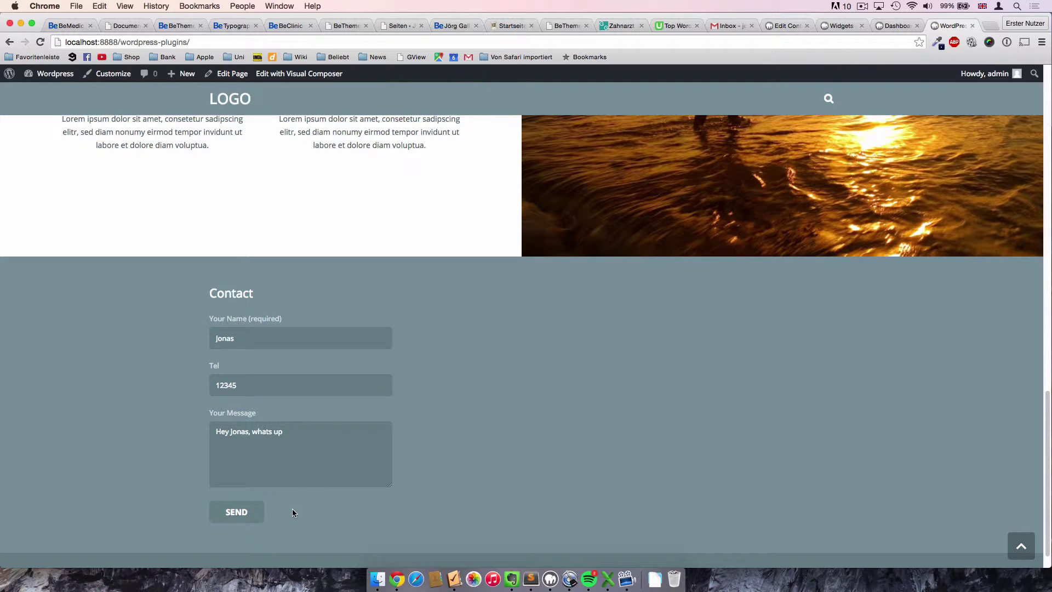
- Send the footer form and confirm the message-sent-successfully notice appears
click(252, 515)
scroll(456, 457, down, 2)
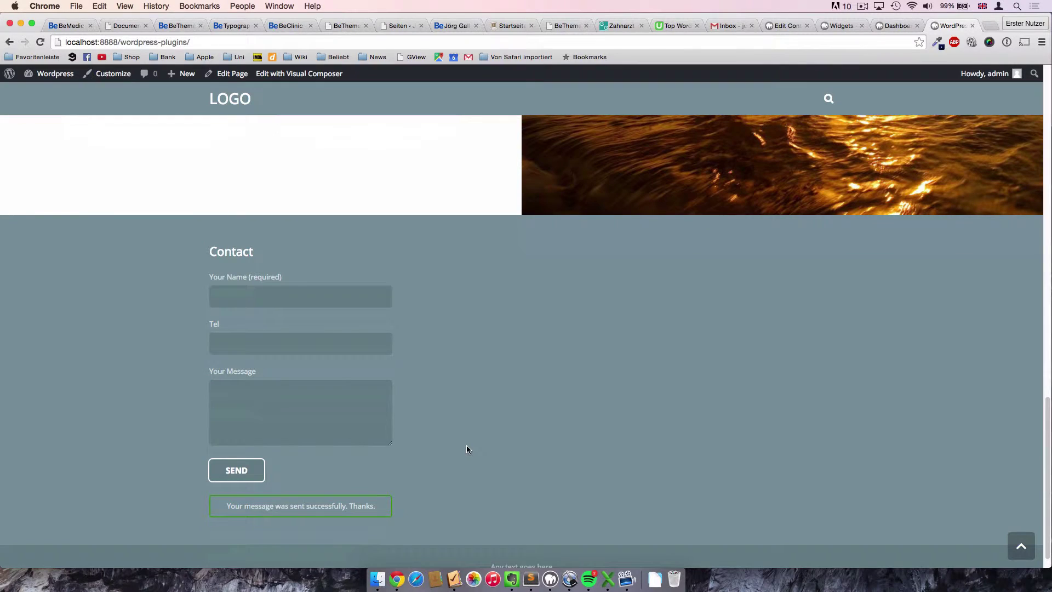
drag(225, 503, 426, 491)
click(437, 480)
right_click(811, 207)
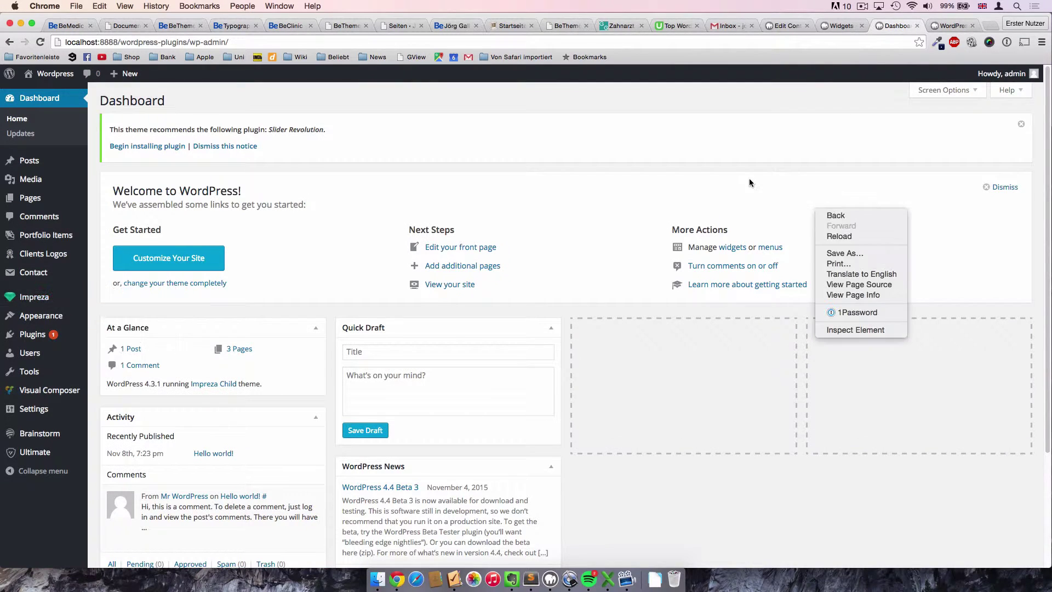
click(749, 178)
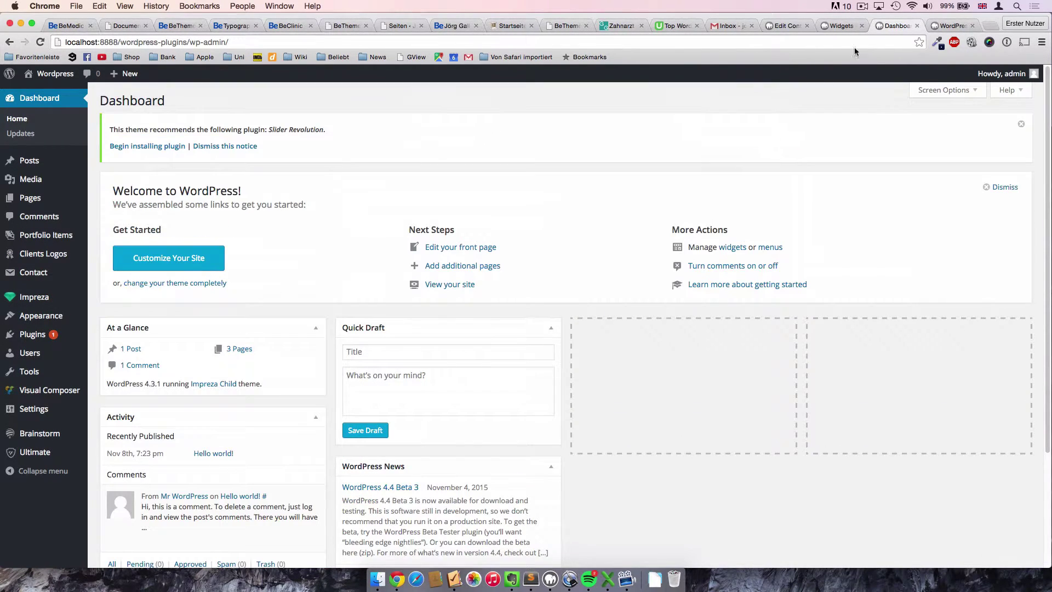
click(831, 26)
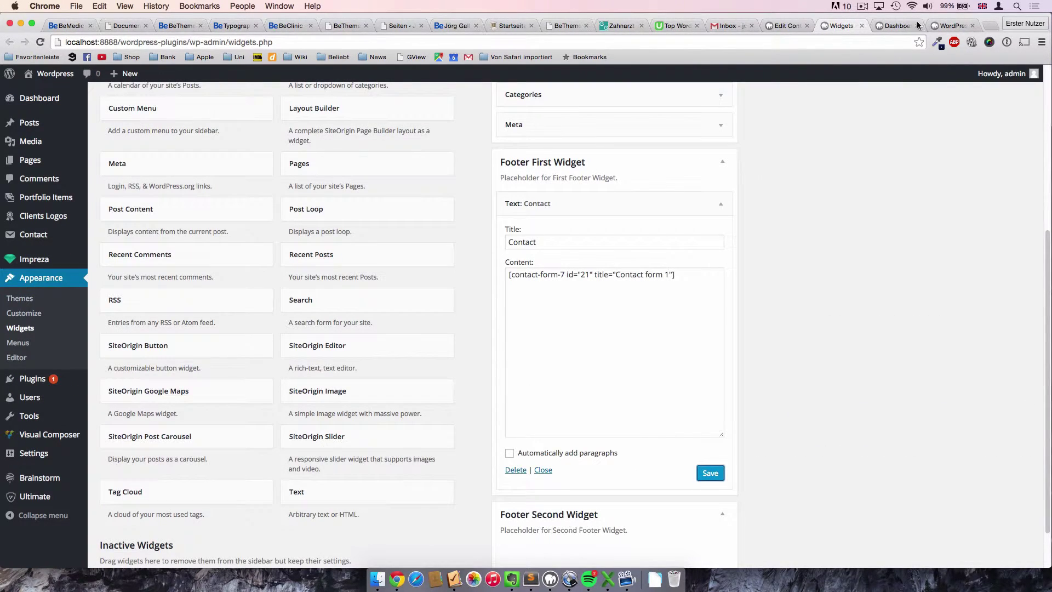
- Check Gmail's Spam, Primary and Social views for the test mail, then return to Contact form 1
click(719, 26)
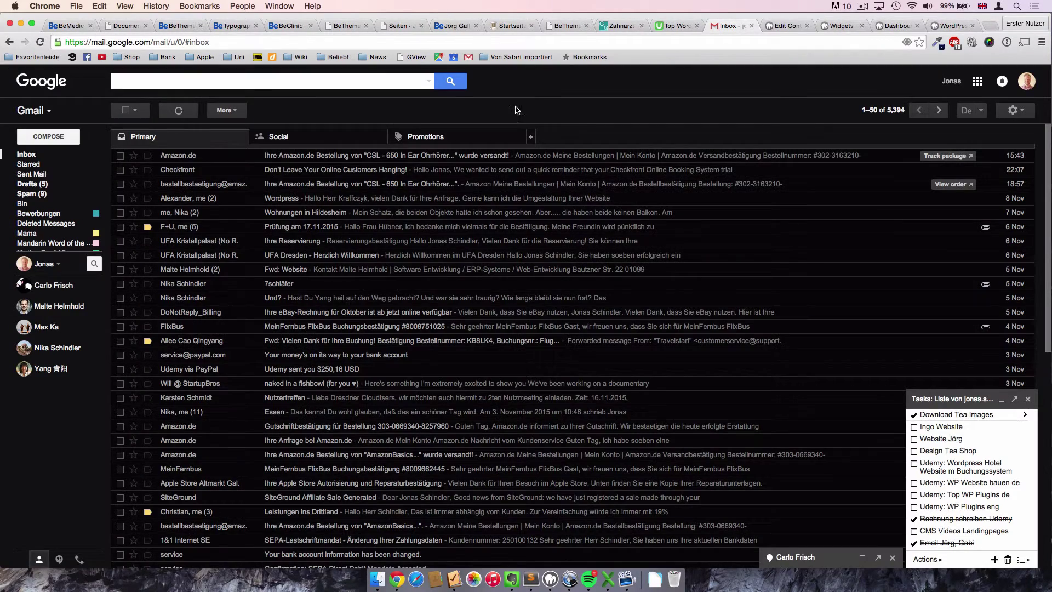
click(23, 194)
click(26, 154)
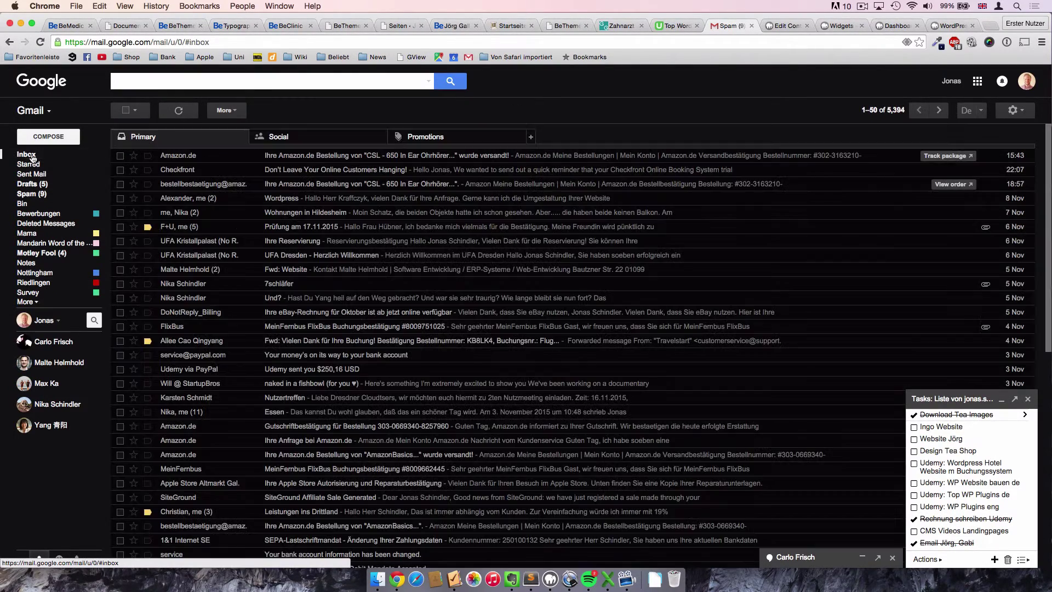
click(274, 136)
click(202, 138)
click(276, 136)
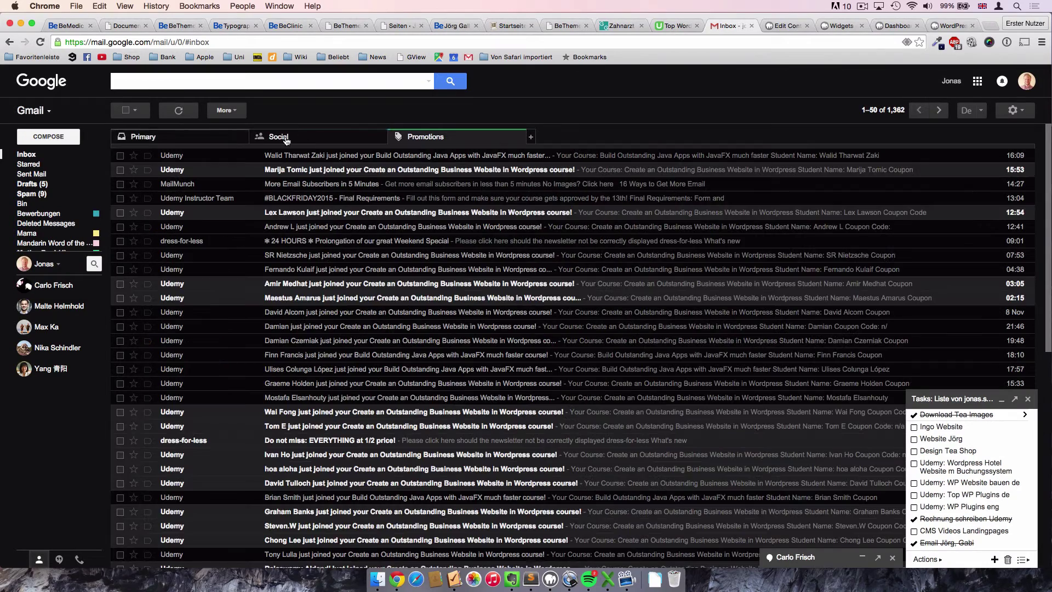
click(197, 136)
click(881, 26)
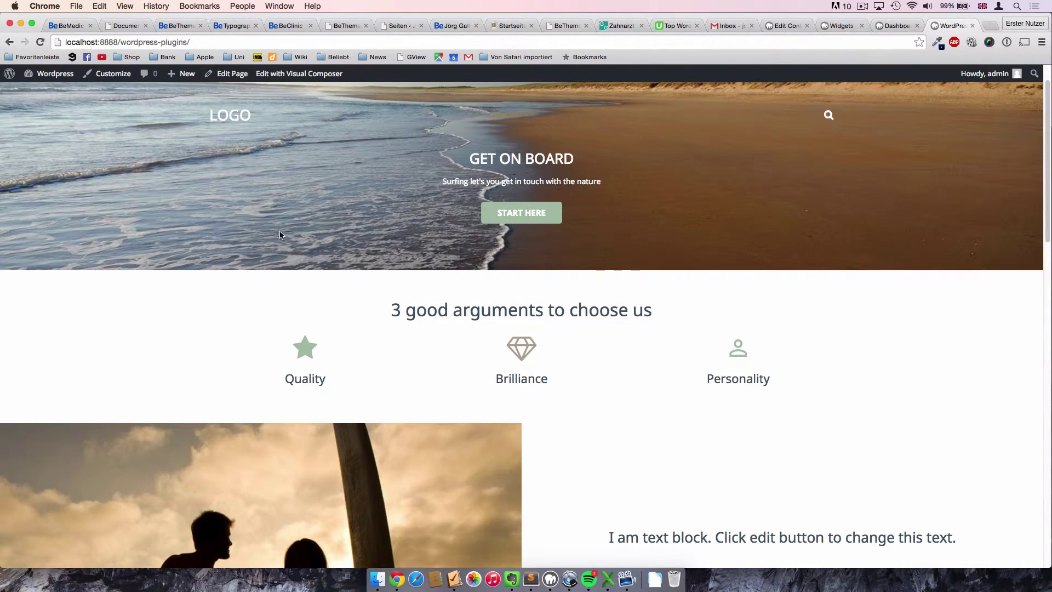
click(787, 25)
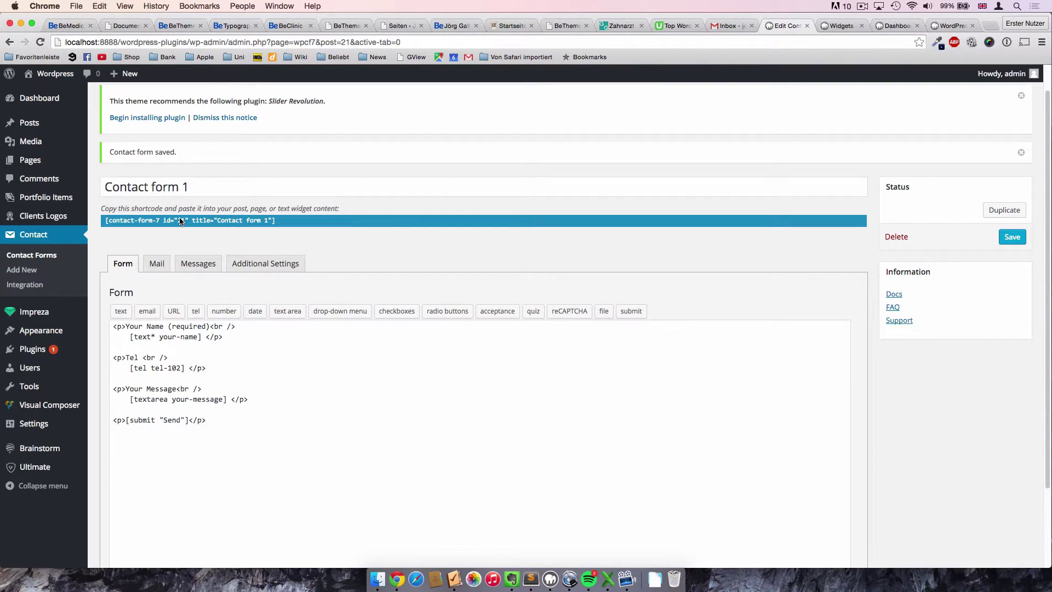
- Save Contact form 1 and review its Mail tab, selecting the To recipient address
click(1012, 237)
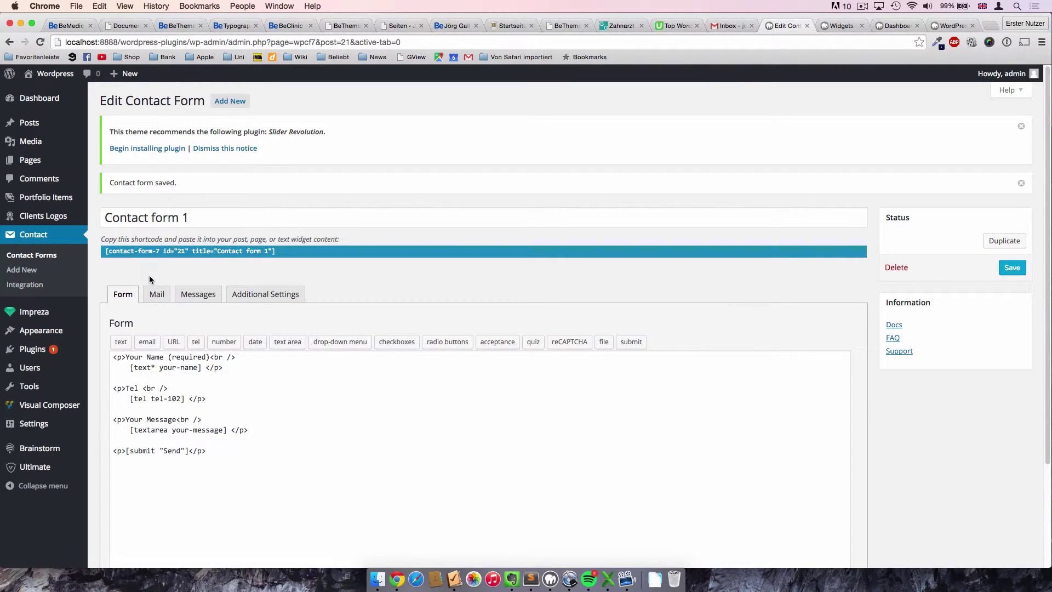
click(157, 293)
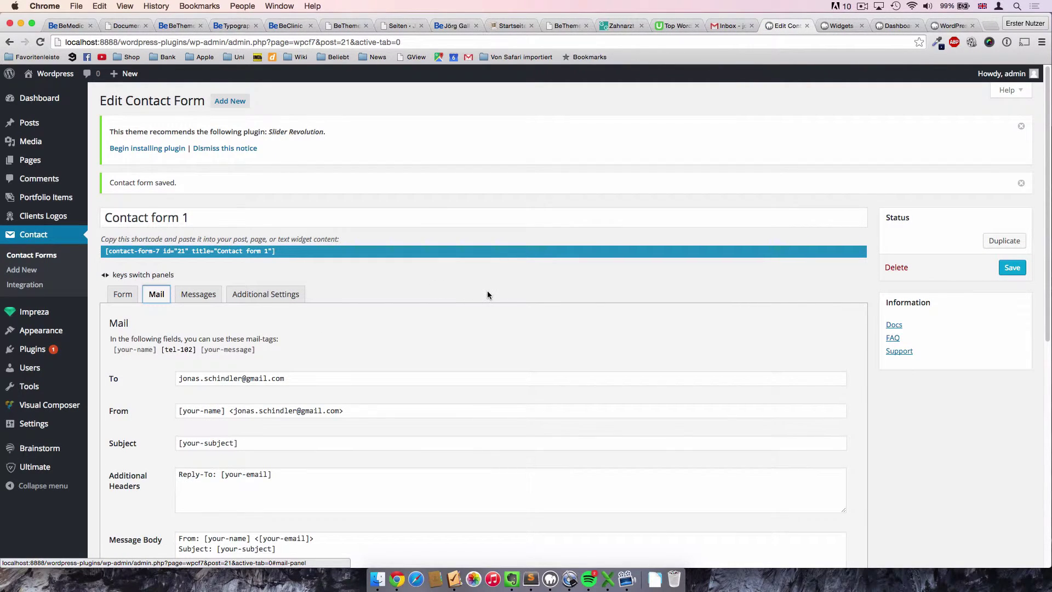
scroll(487, 290, down, 1)
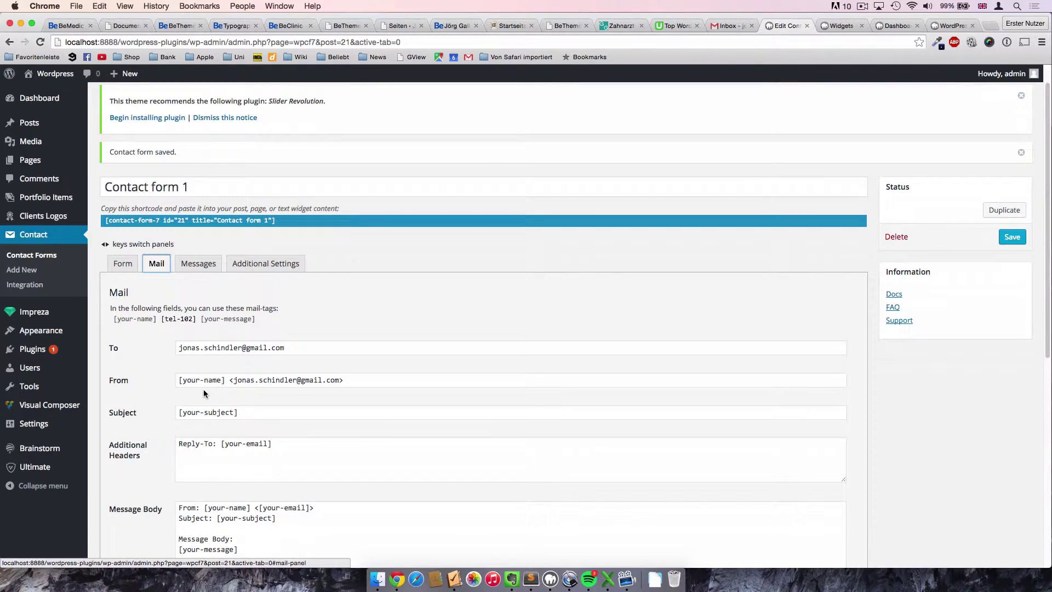
scroll(203, 390, down, 5)
scroll(153, 370, up, 1)
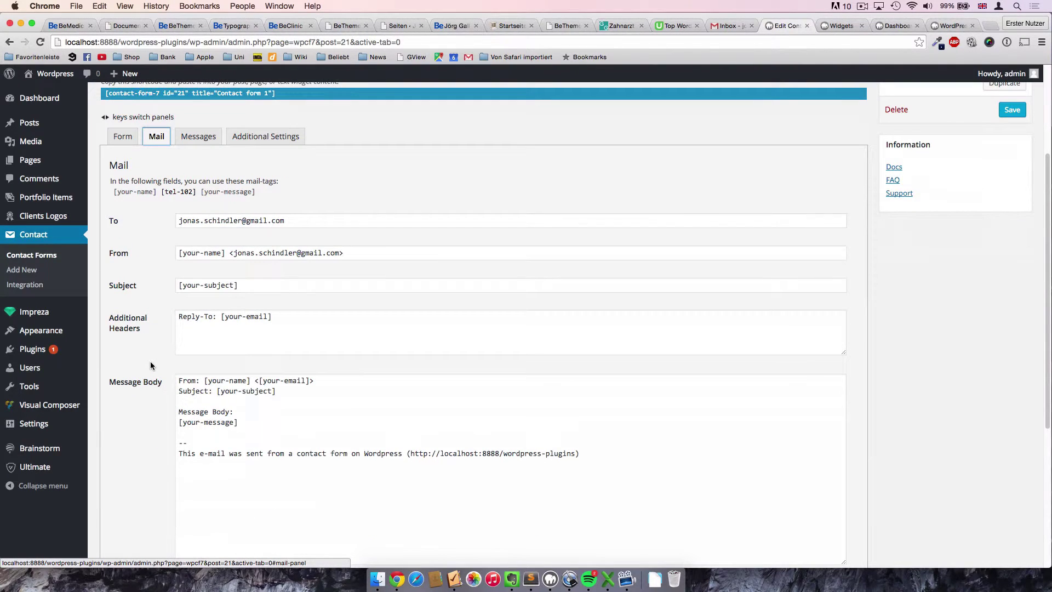
drag(294, 220, 204, 220)
click(171, 226)
triple_click(179, 221)
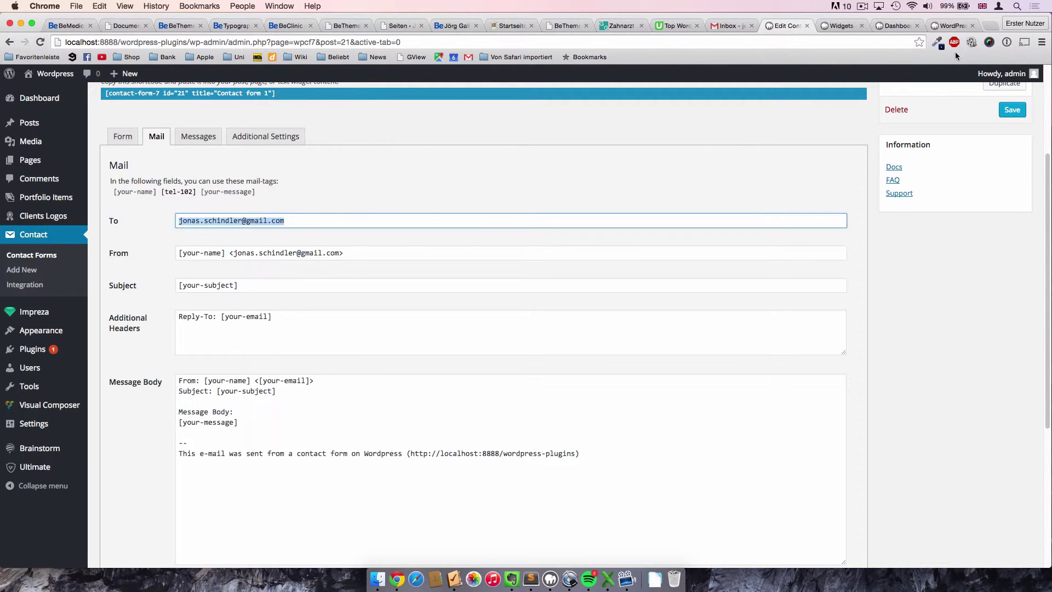
click(952, 26)
- Scroll the live site and submit the footer contact form again
scroll(756, 288, down, 15)
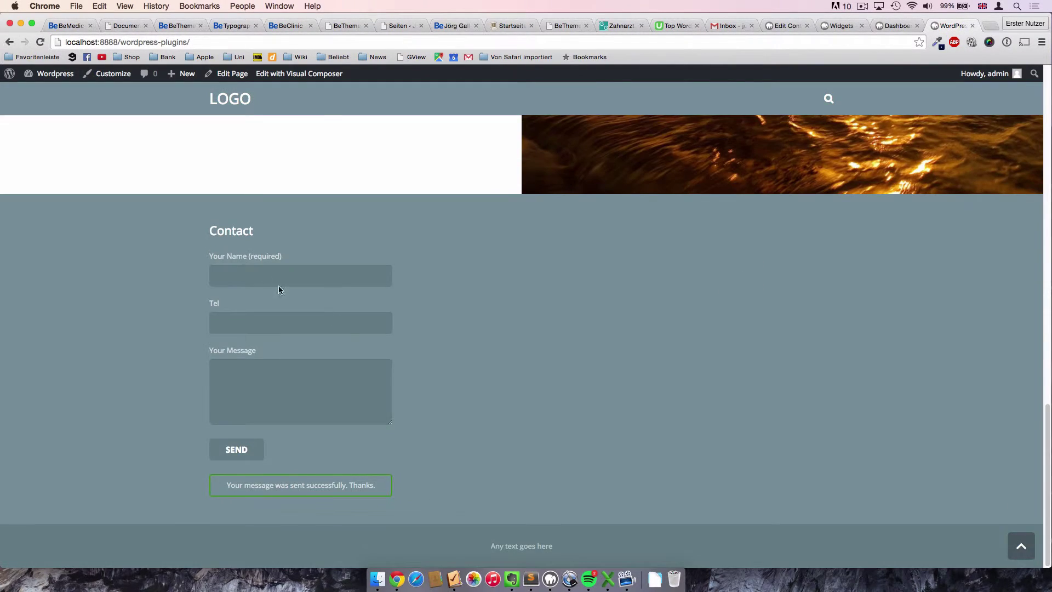
drag(160, 225, 393, 438)
click(436, 454)
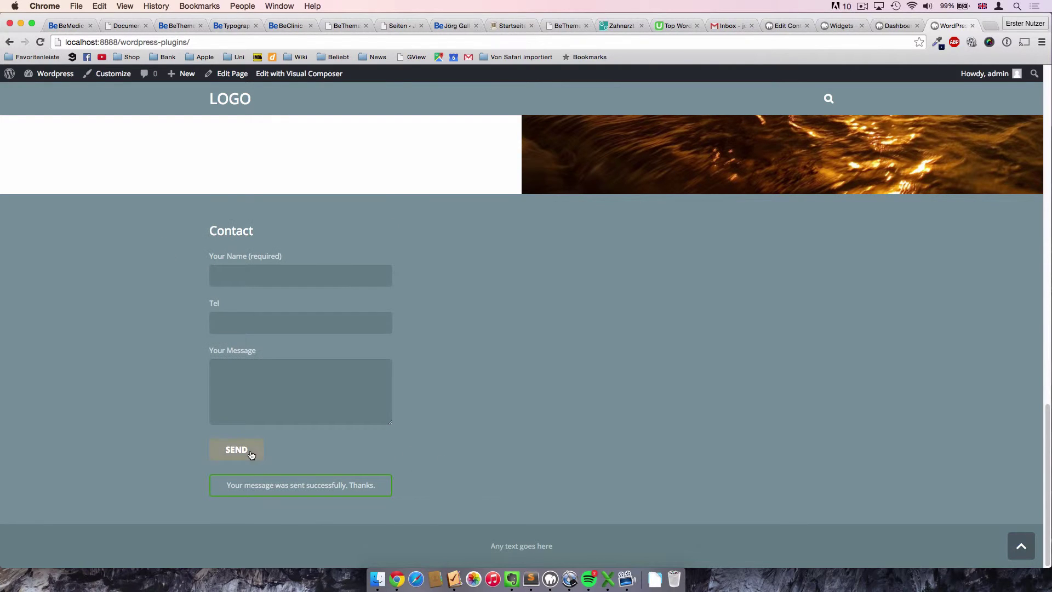
- Review the From sender address and the Message Body text in Contact form 1's Mail tab
click(790, 26)
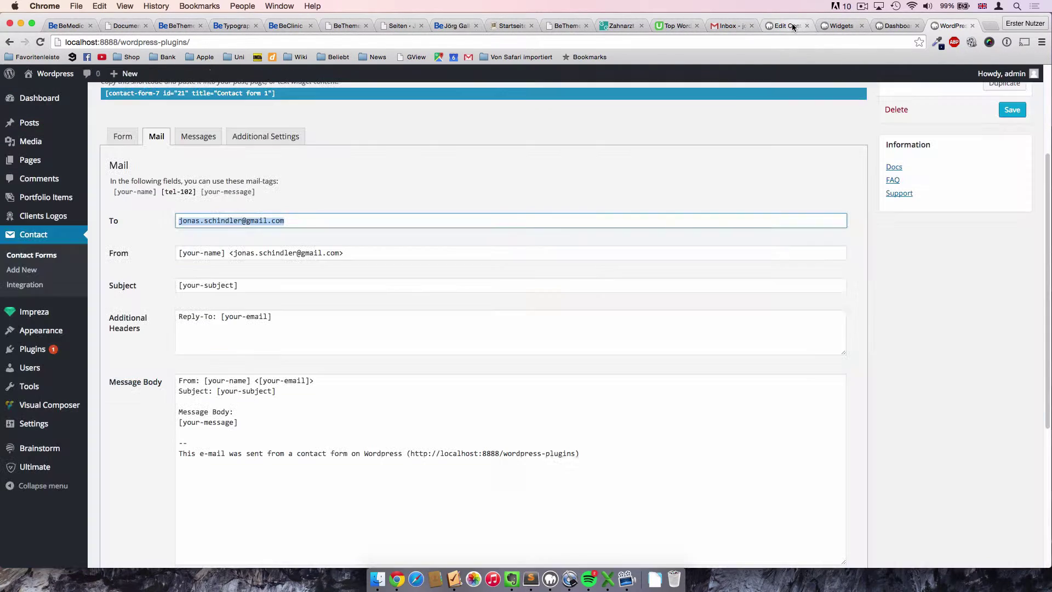
key(Tab)
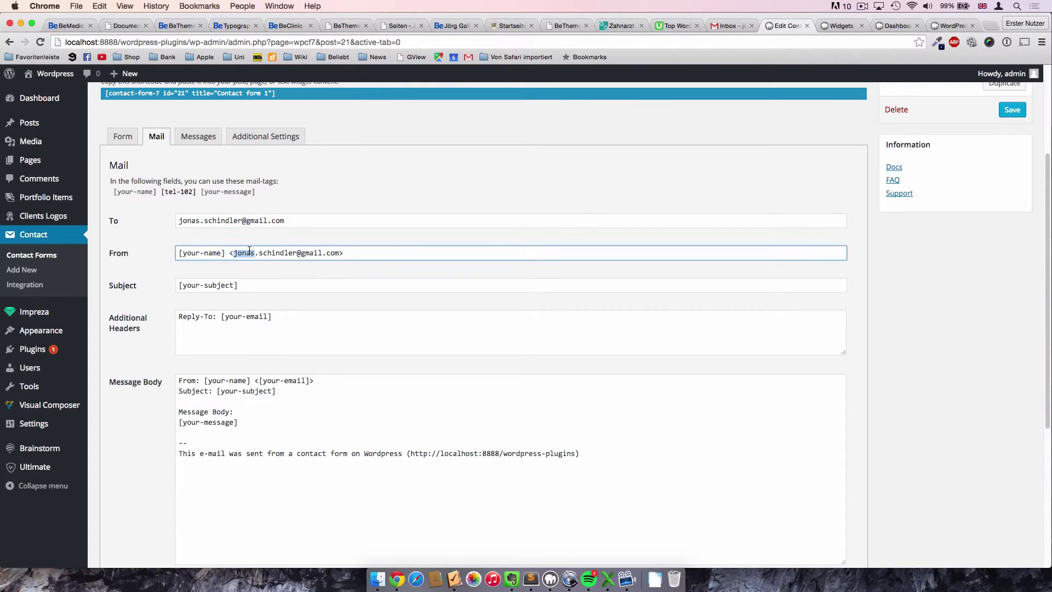
click(270, 268)
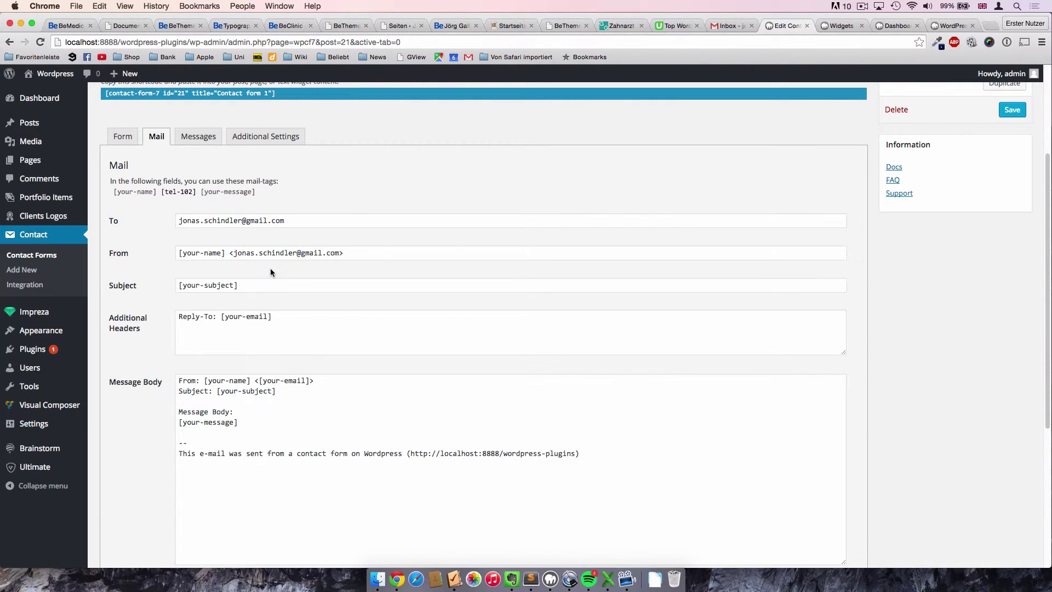
drag(234, 252, 344, 253)
click(321, 265)
drag(612, 454, 207, 369)
click(237, 391)
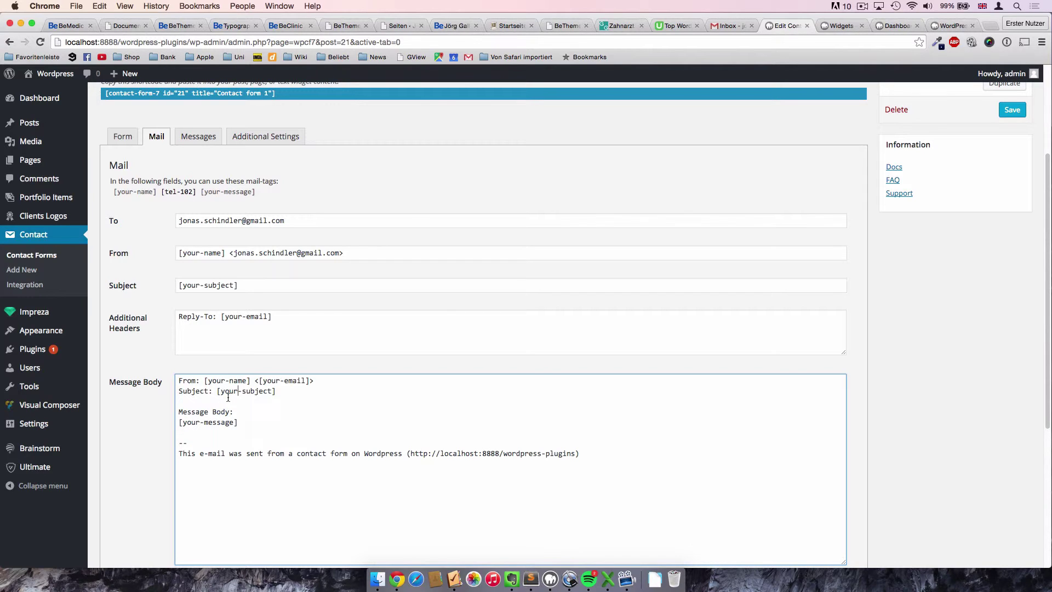
- Close the extra Dashboard and Widgets tabs and step through the footer form's Tel and Message fields
click(885, 25)
click(849, 26)
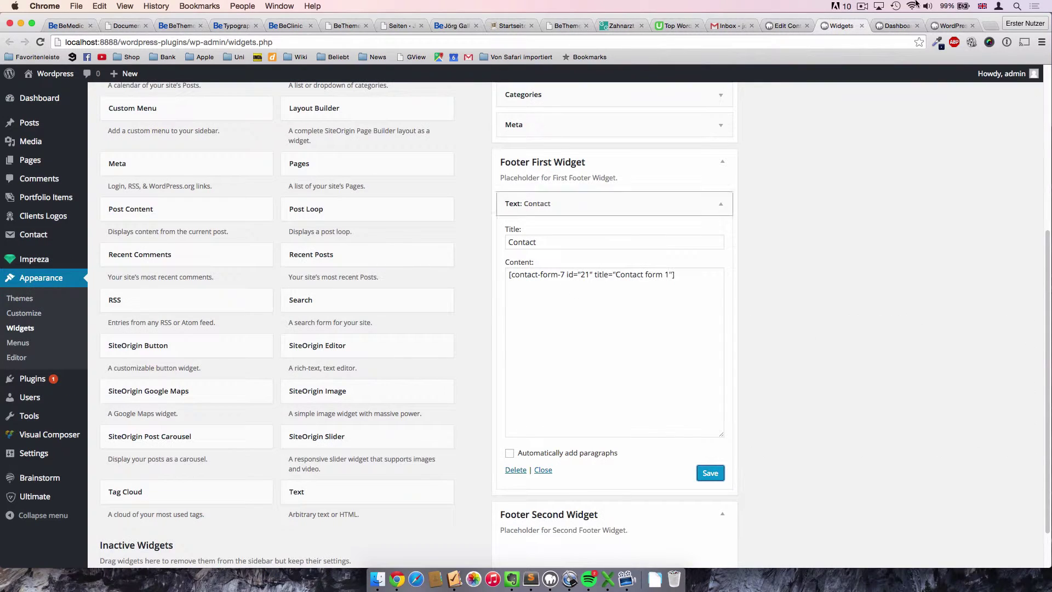
click(861, 25)
click(862, 26)
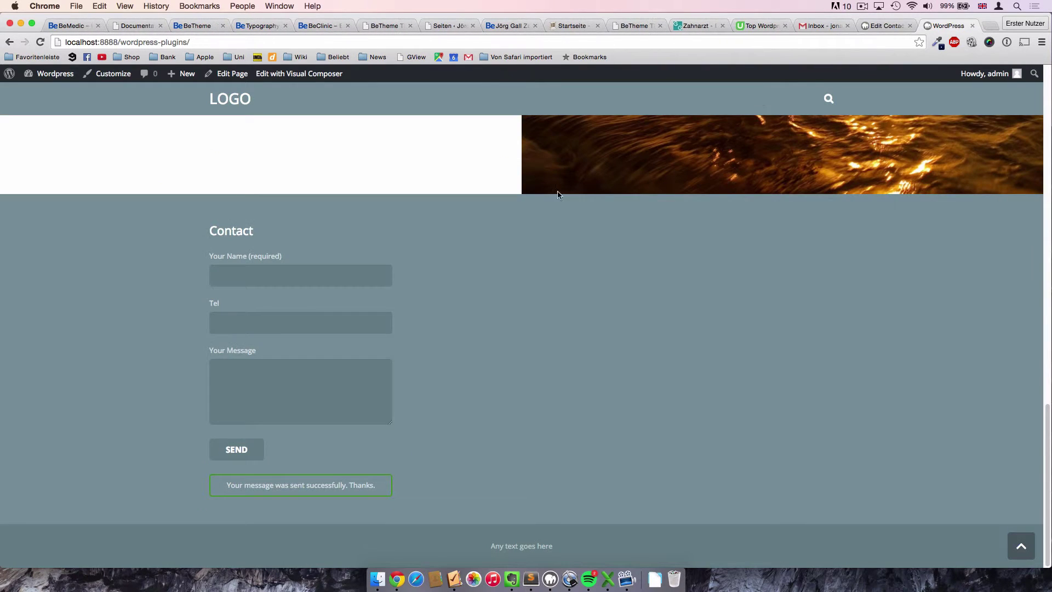
click(244, 325)
key(Tab)
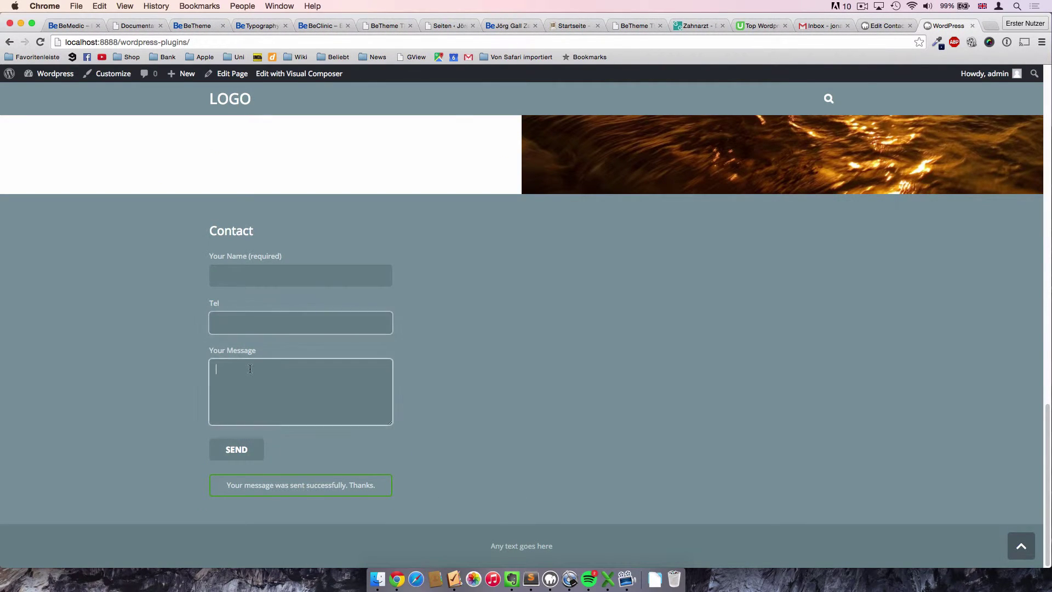
- Inspect the [your-message] tag in Message Body and the mail option checkboxes and Mail (2) below
click(885, 25)
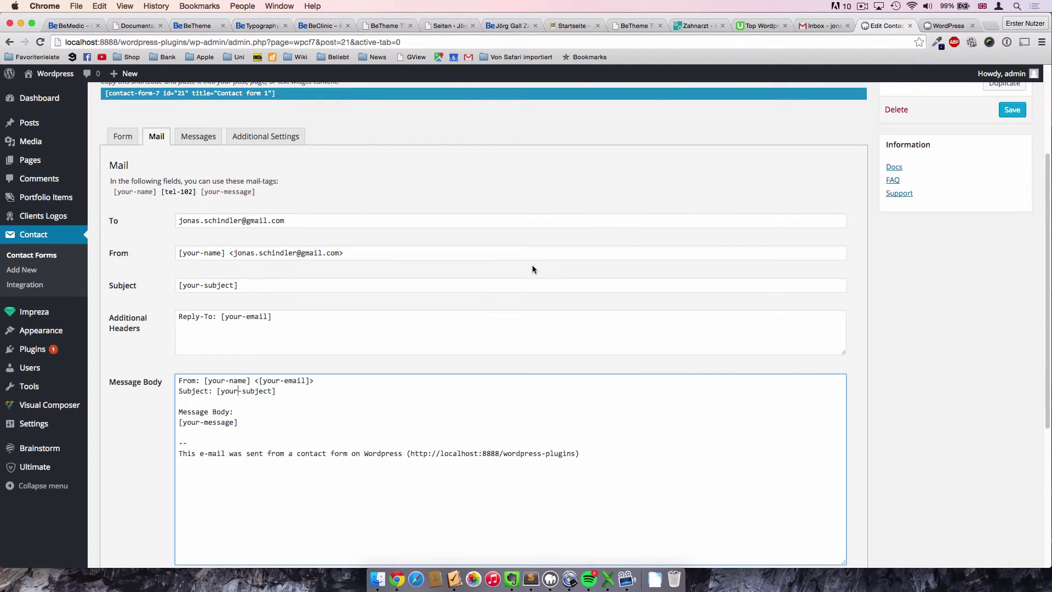
drag(239, 427, 176, 424)
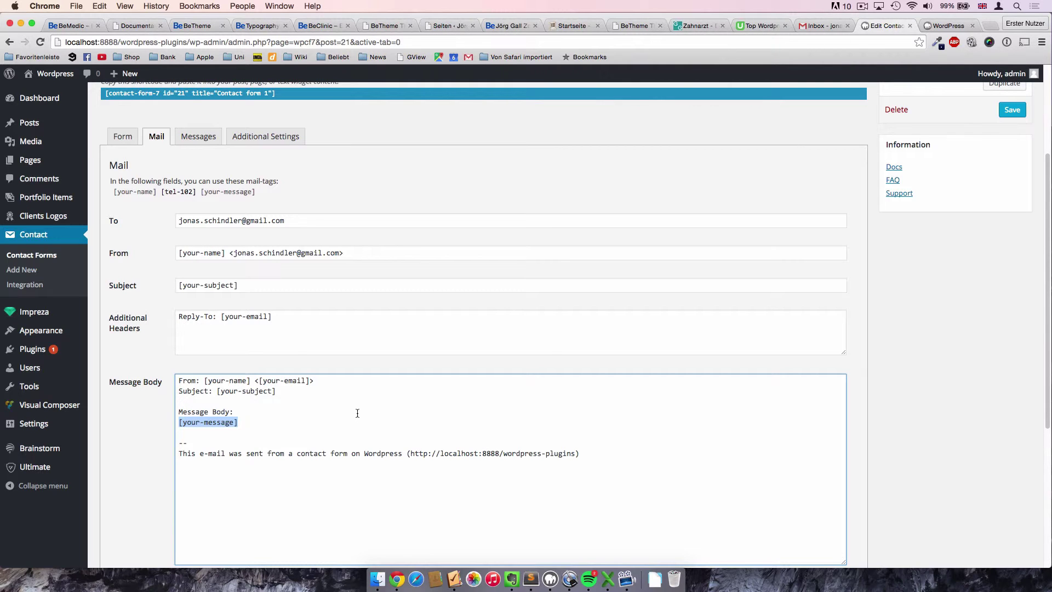
scroll(358, 413, down, 5)
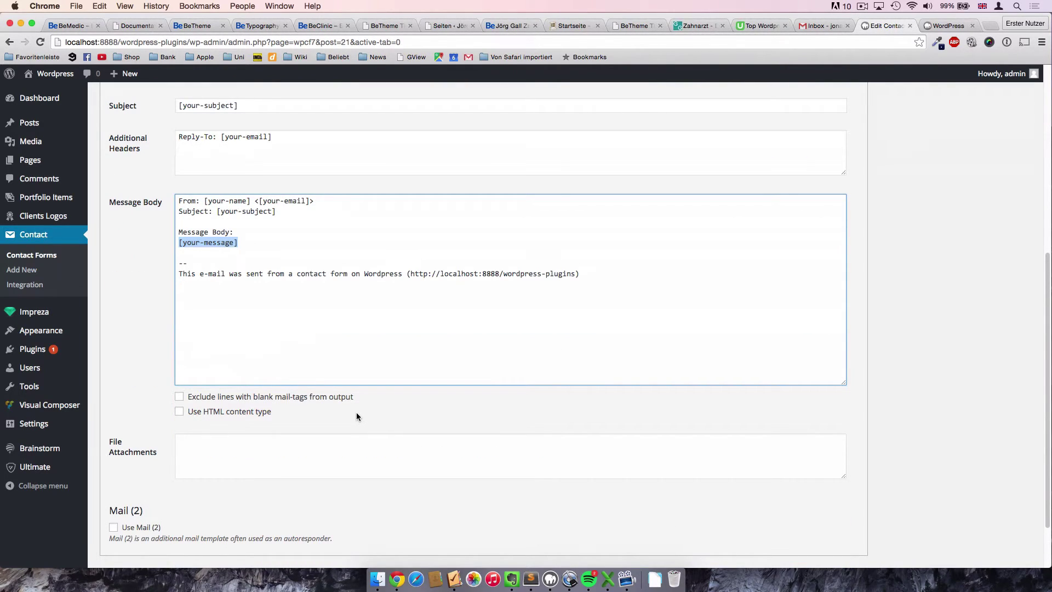
scroll(356, 416, up, 1)
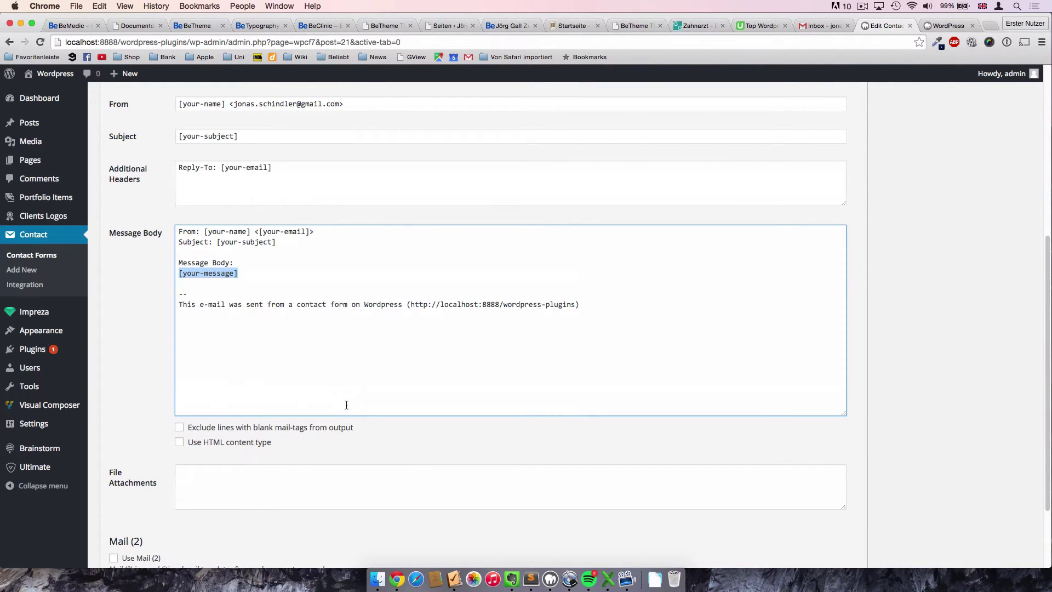
scroll(346, 405, up, 10)
scroll(346, 408, down, 1)
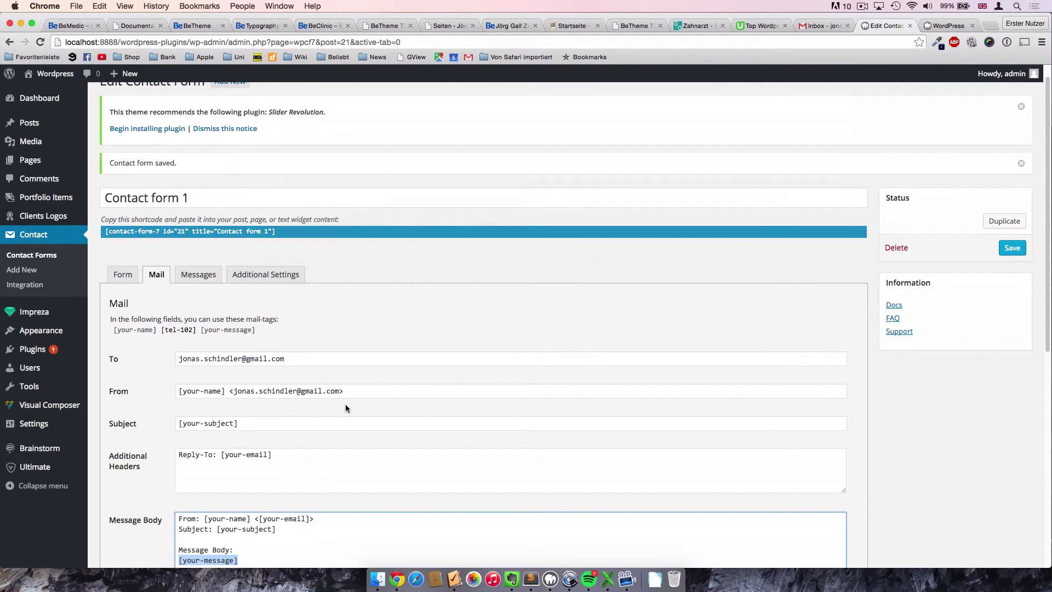
click(734, 258)
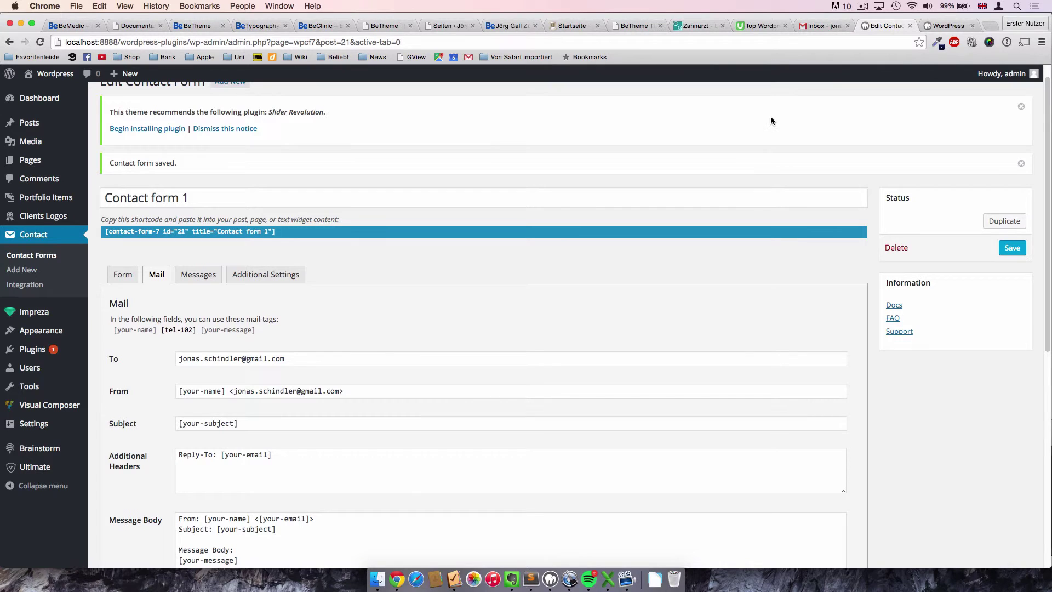
click(818, 26)
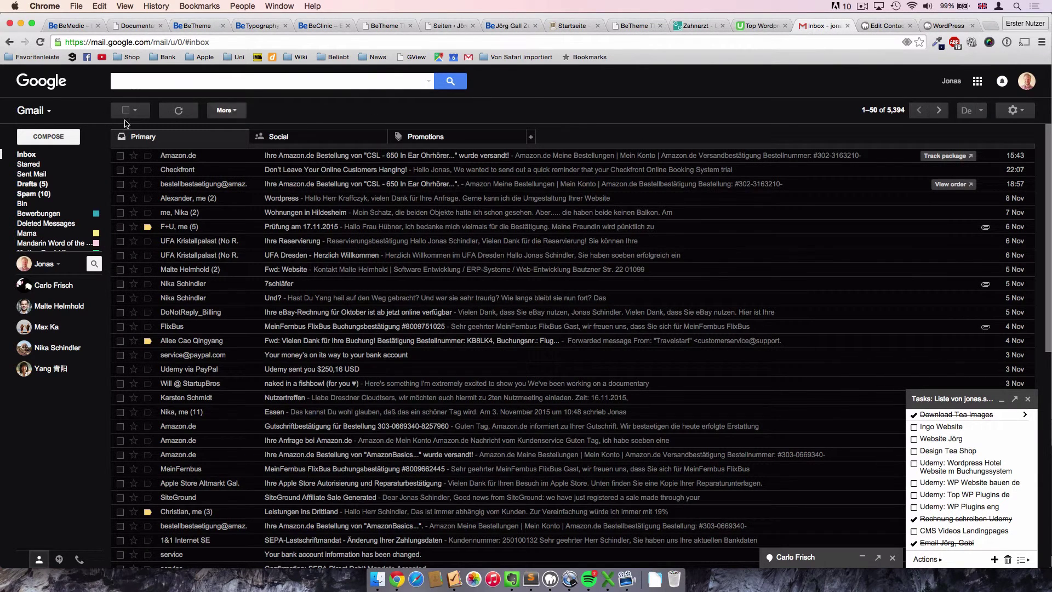
- Open the [your-subject] test message in Gmail's Spam folder and read its body
click(28, 195)
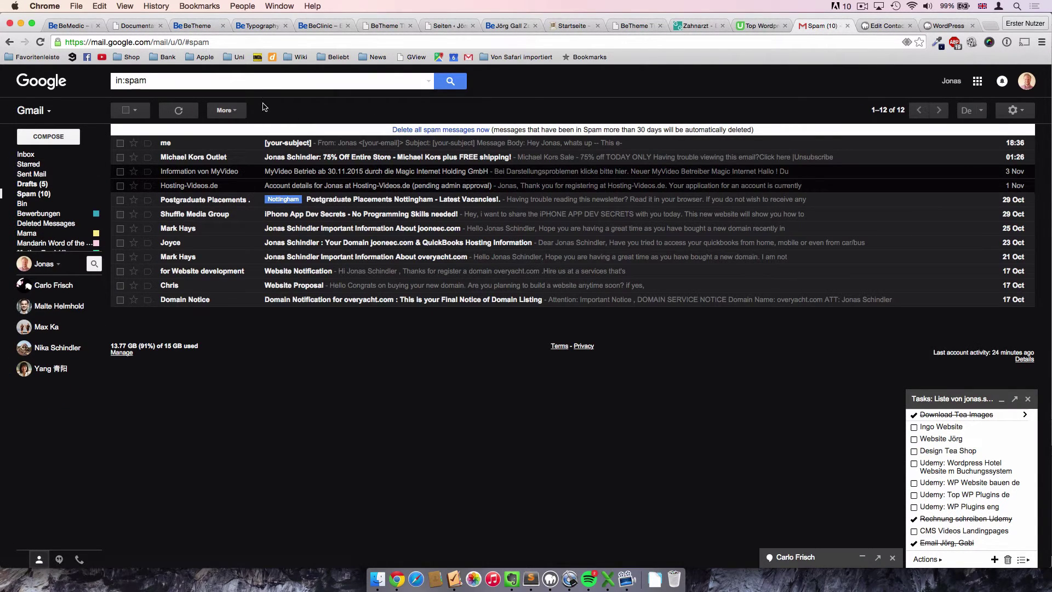
click(245, 144)
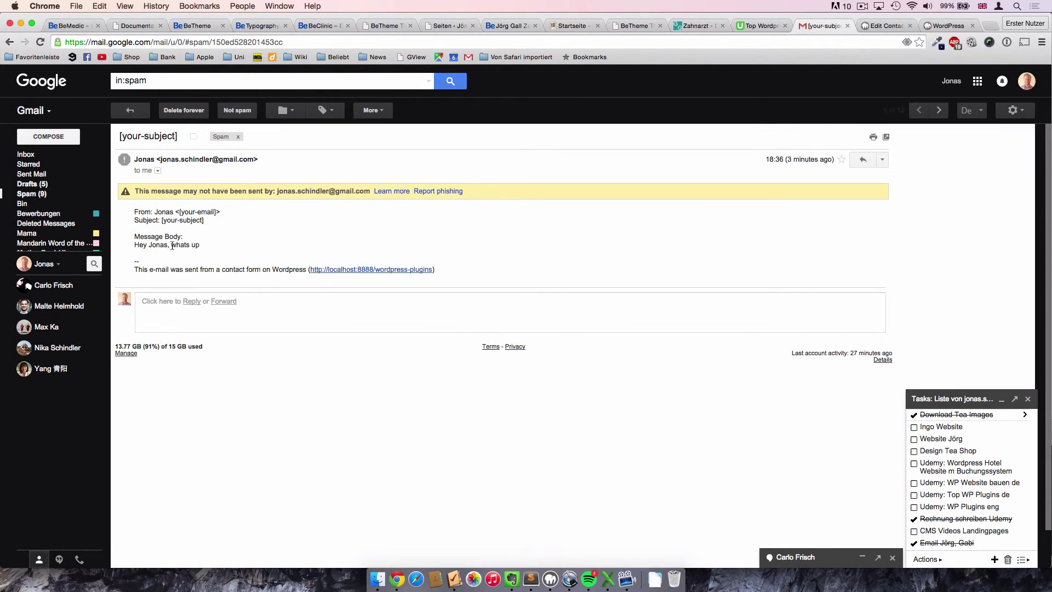
drag(141, 244, 205, 245)
click(222, 242)
drag(134, 237, 136, 212)
click(145, 217)
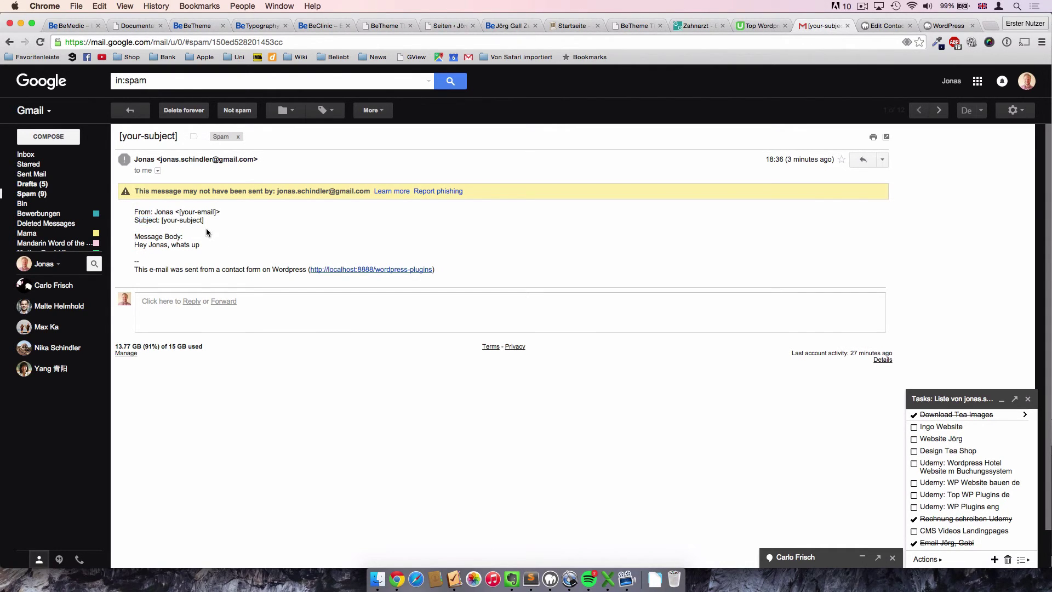
right_click(260, 230)
click(235, 223)
- Compare the message with Contact form 1's Mail settings, then return to it
click(894, 26)
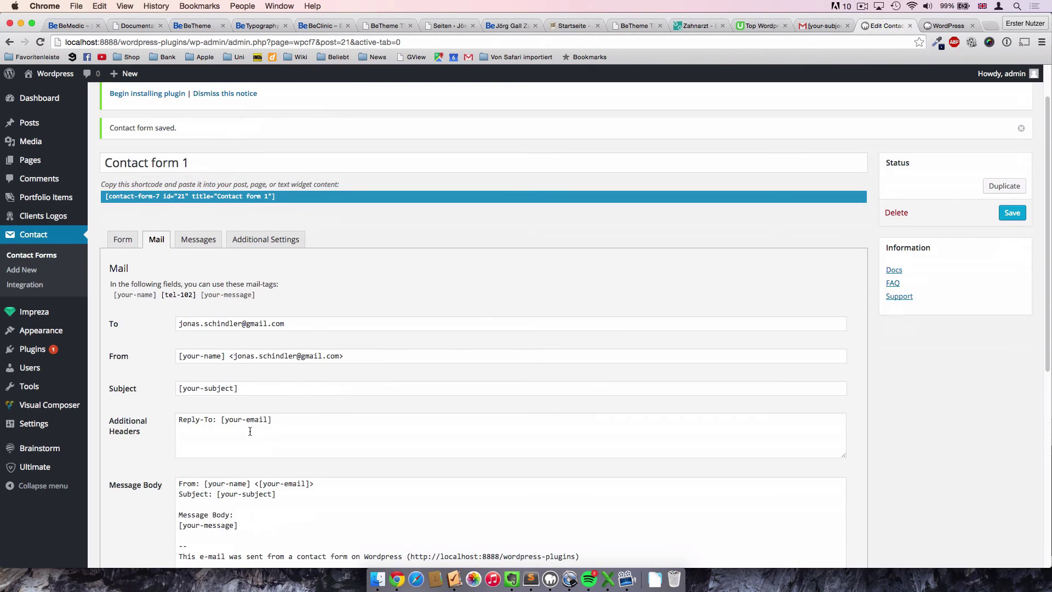
scroll(227, 396, down, 2)
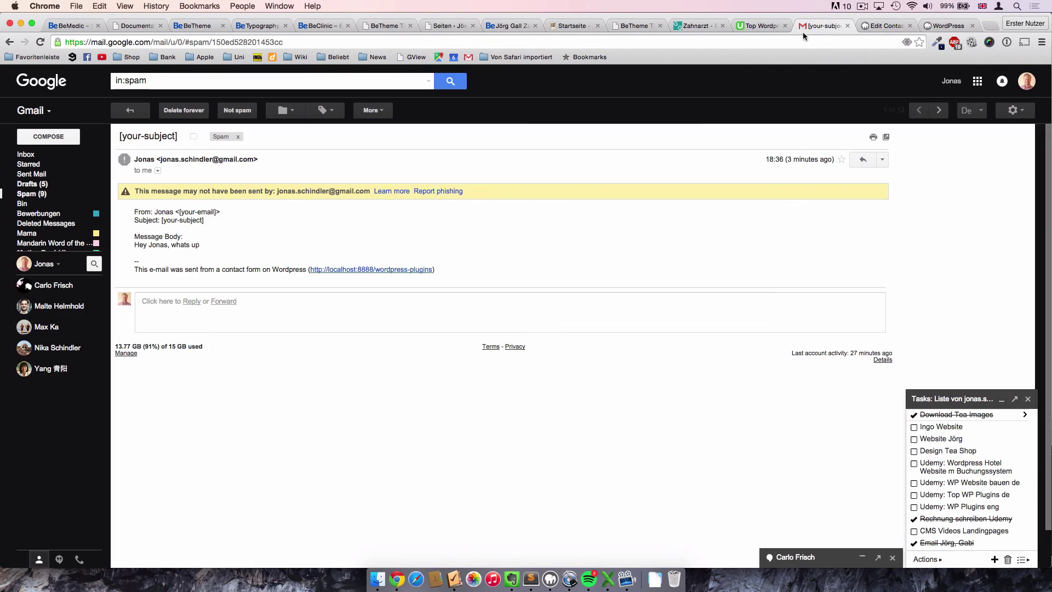
click(804, 29)
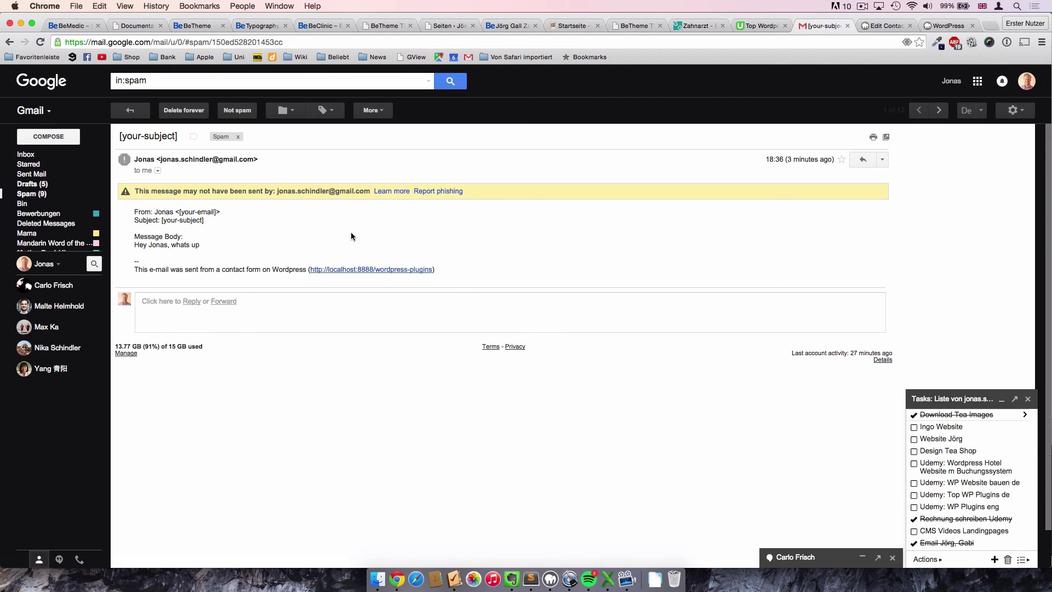